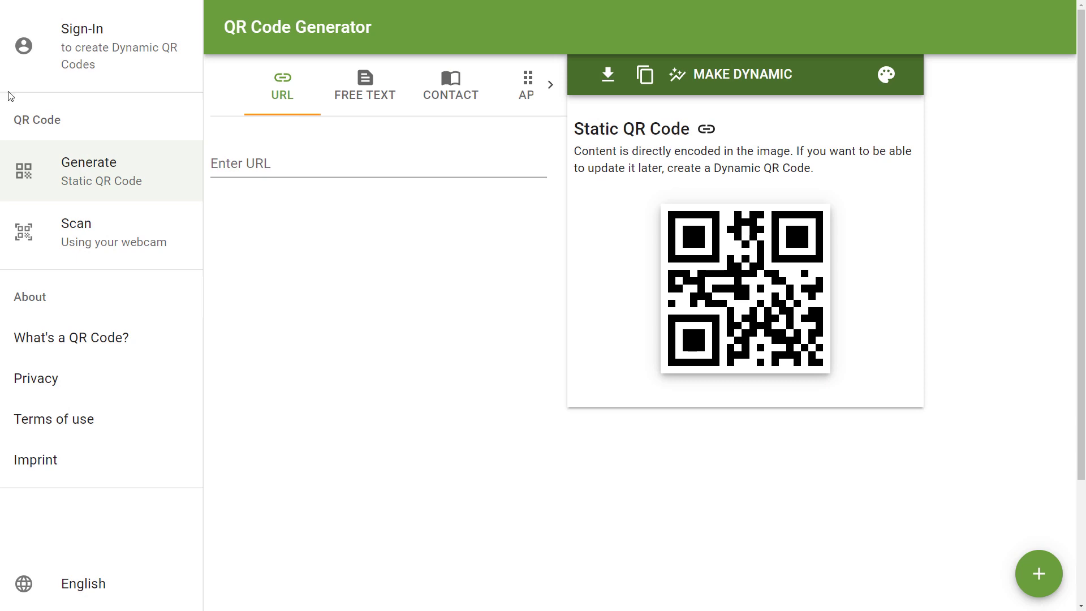
left_click(242, 164)
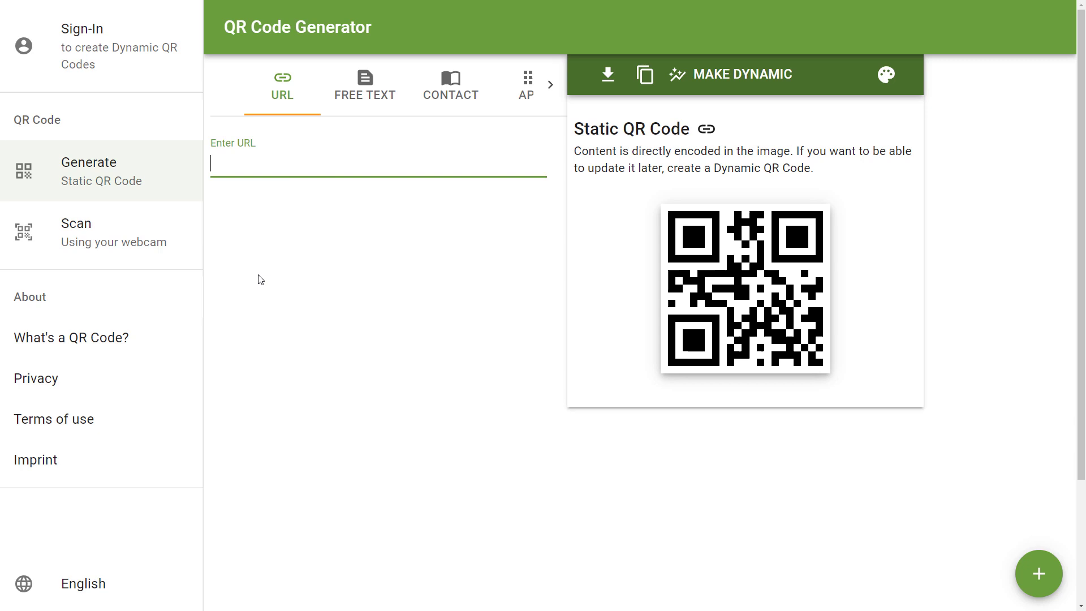
type("https://adventuresinmapping.com/")
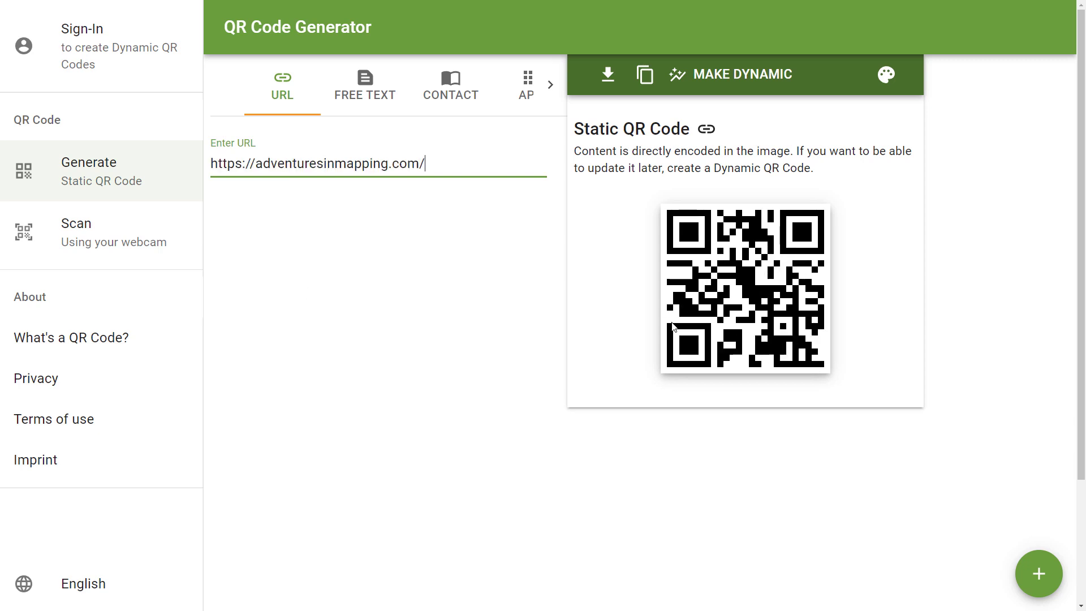
left_click(469, 302)
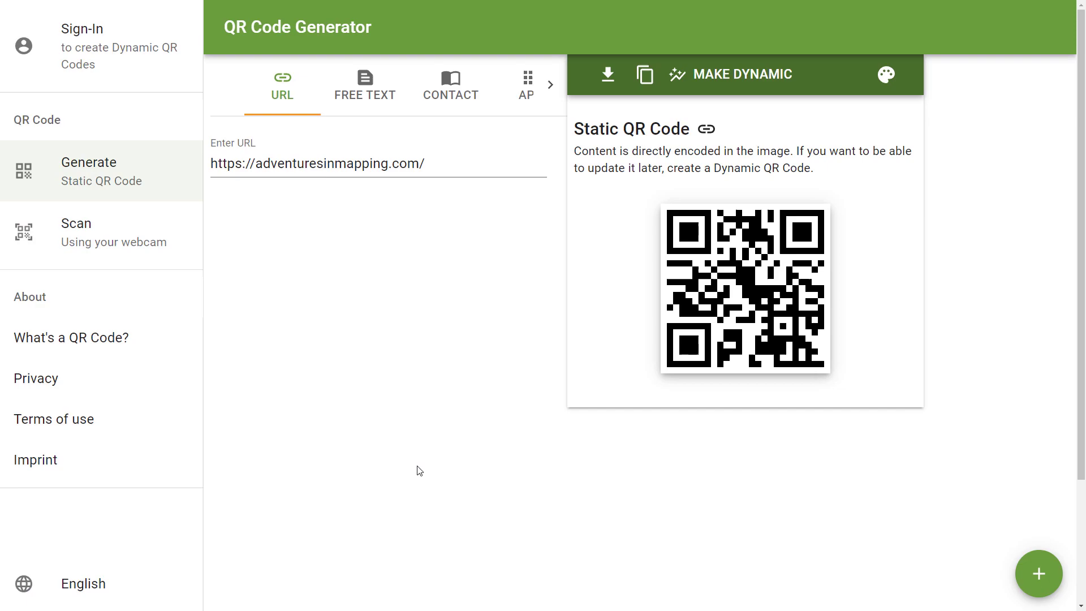
- Download the generated QR code as an SVG file
left_click(608, 75)
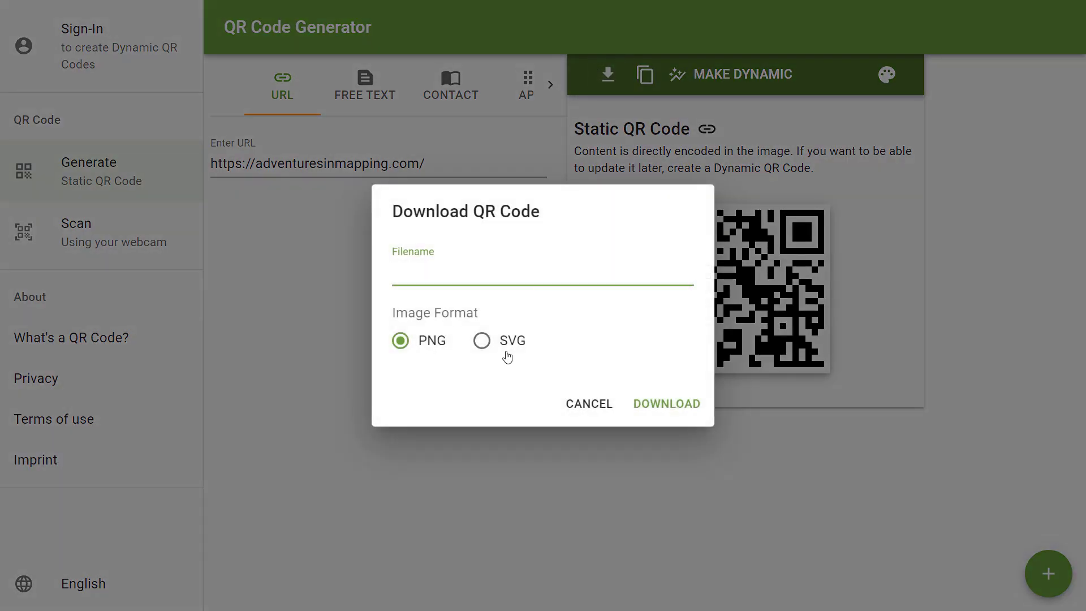
left_click(482, 340)
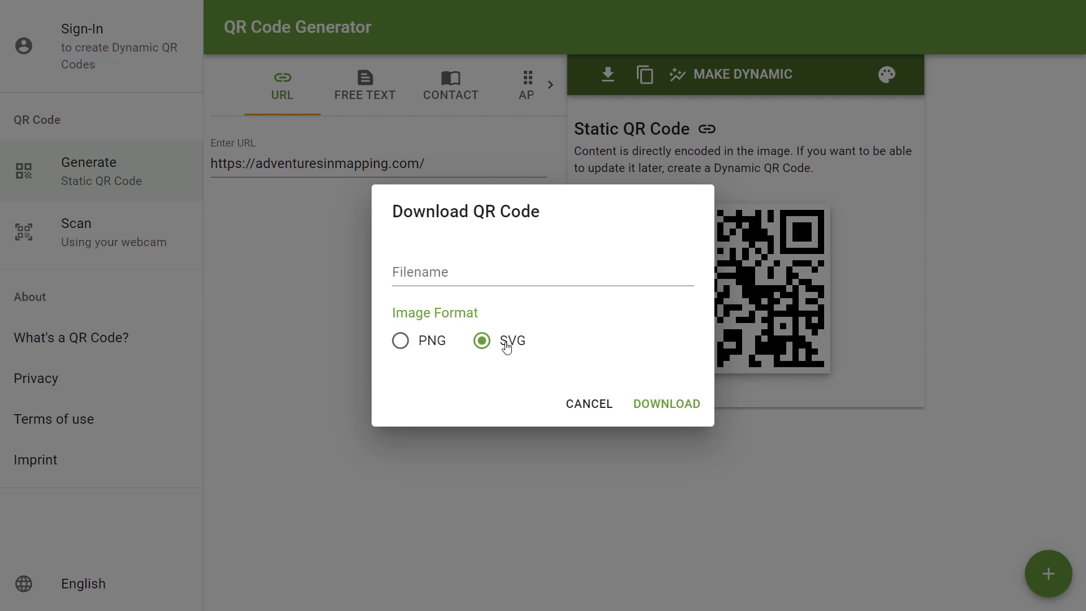
left_click(657, 404)
- In ArcGIS Pro, turn on GlobalBackgroundDensified and open its polygon symbol settings
key("alt+Tab")
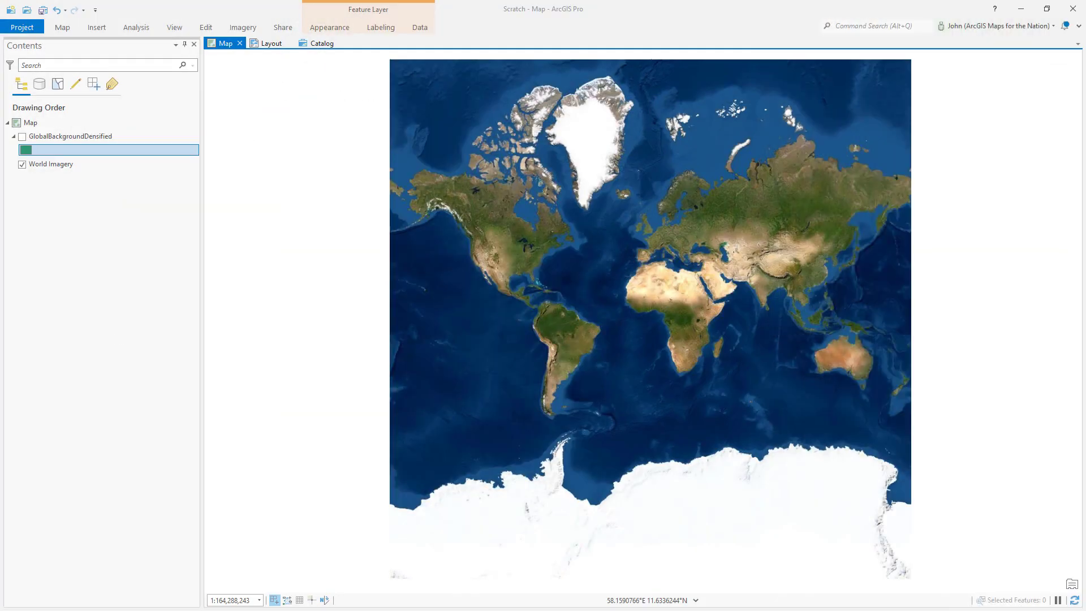
left_click(22, 138)
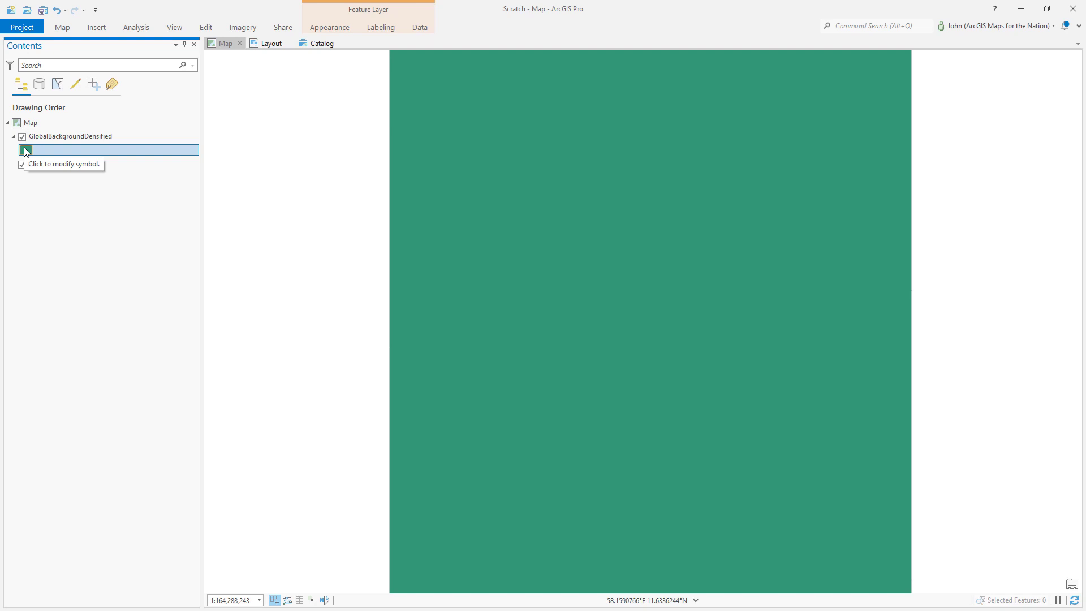
left_click(26, 150)
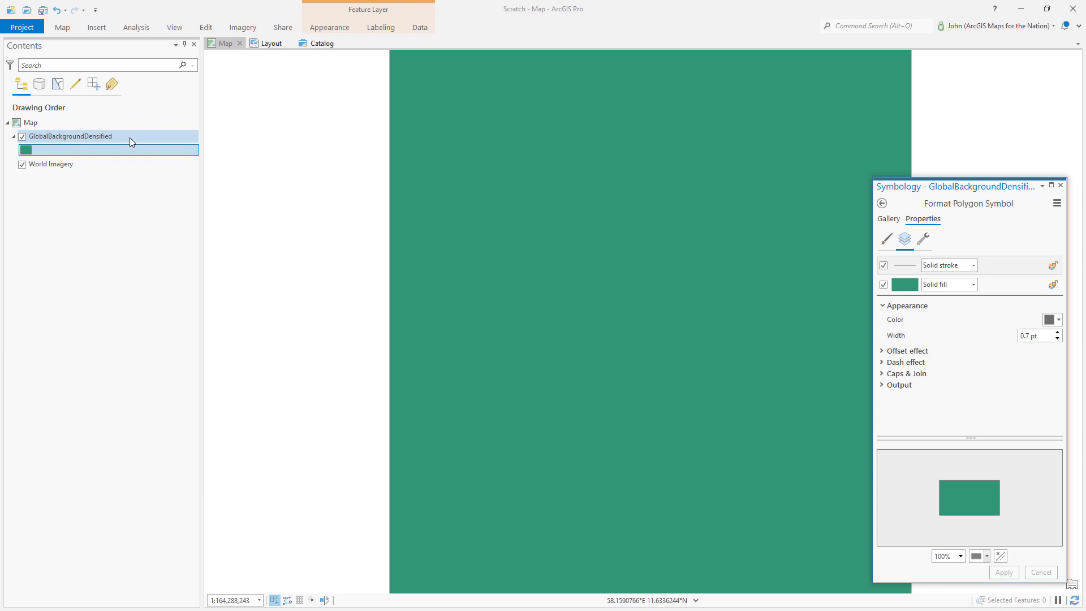
- Turn off the outline, add a marker layer, and delete the stroke and green fill layers
left_click(884, 266)
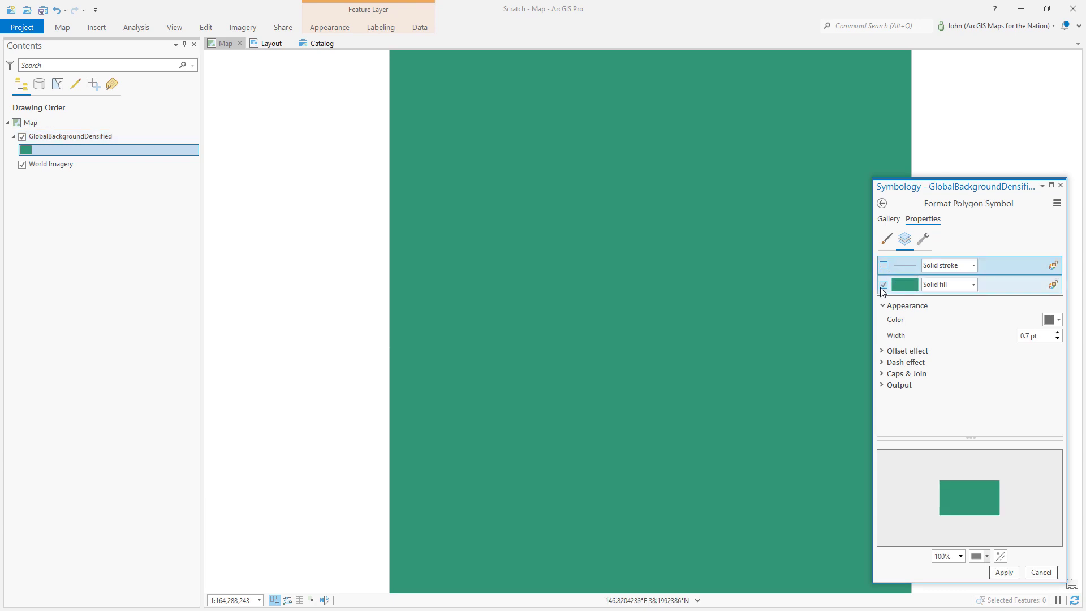
left_click(922, 239)
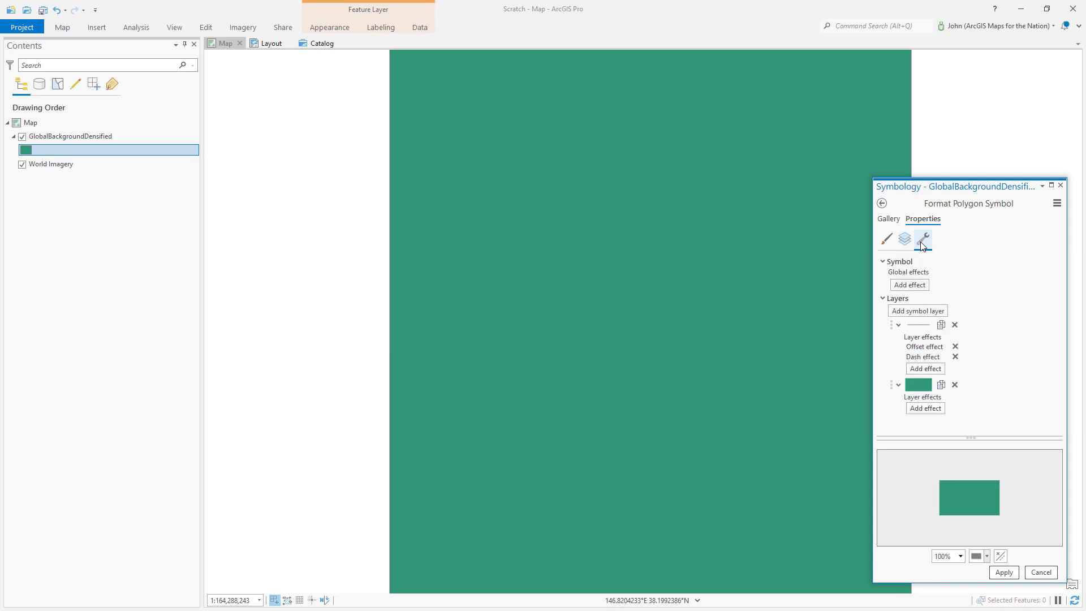
left_click(915, 312)
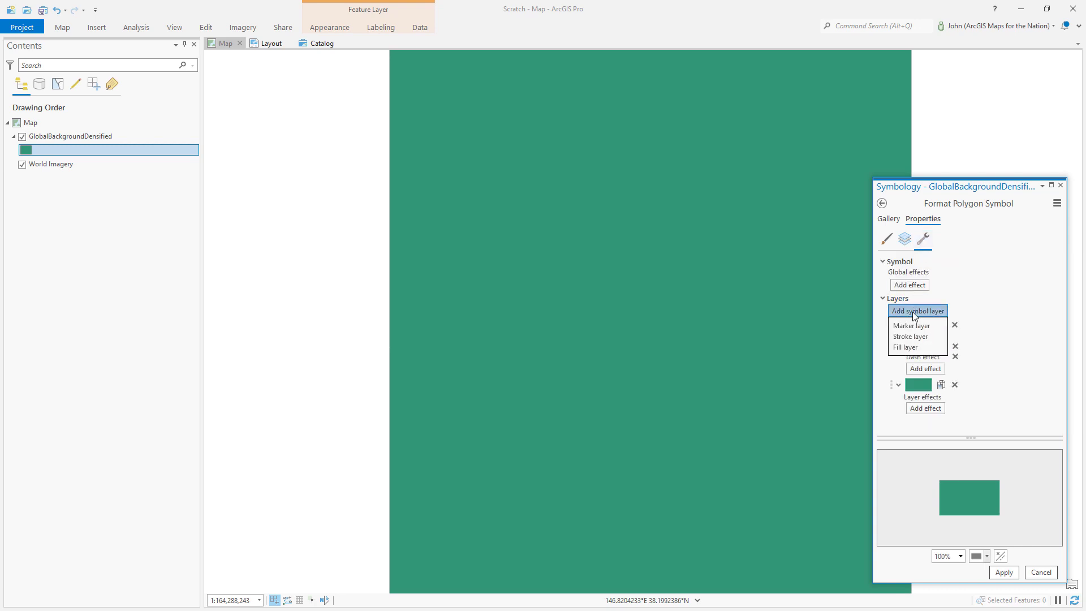
left_click(910, 326)
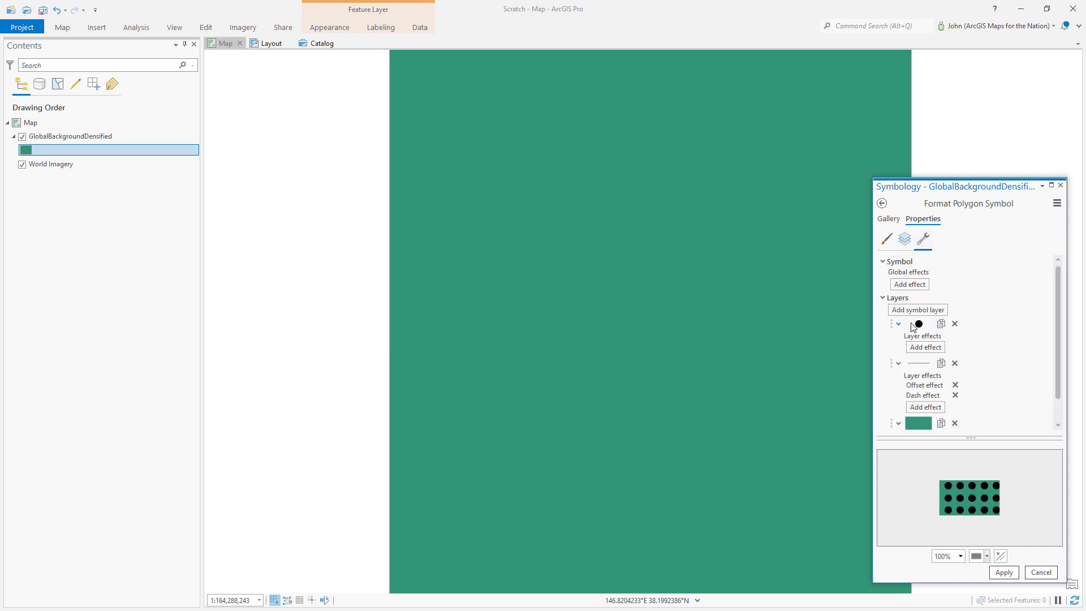
left_click(954, 363)
left_click(955, 364)
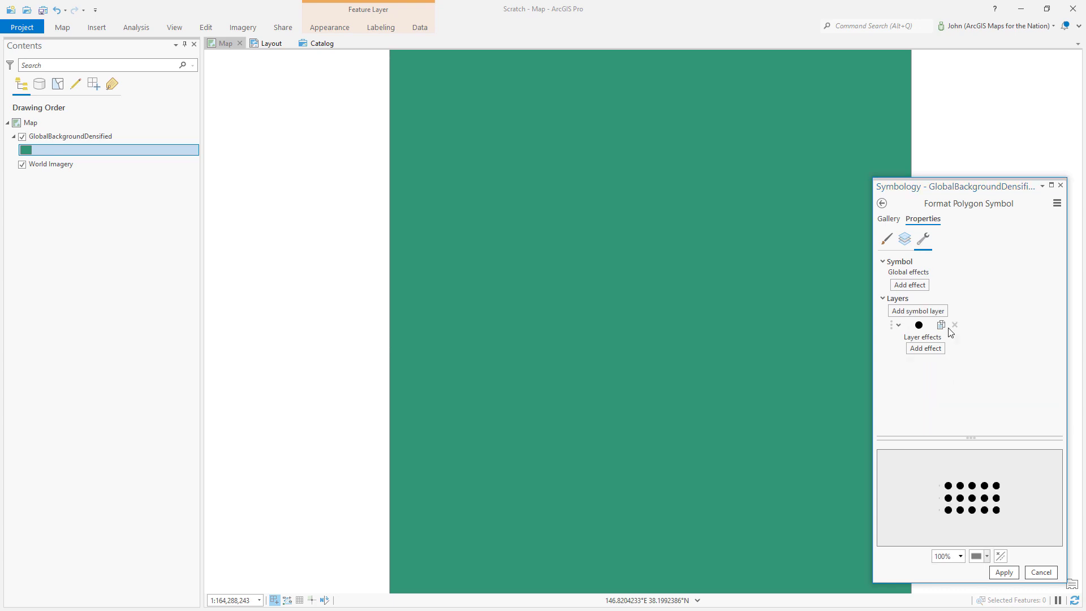
left_click(905, 245)
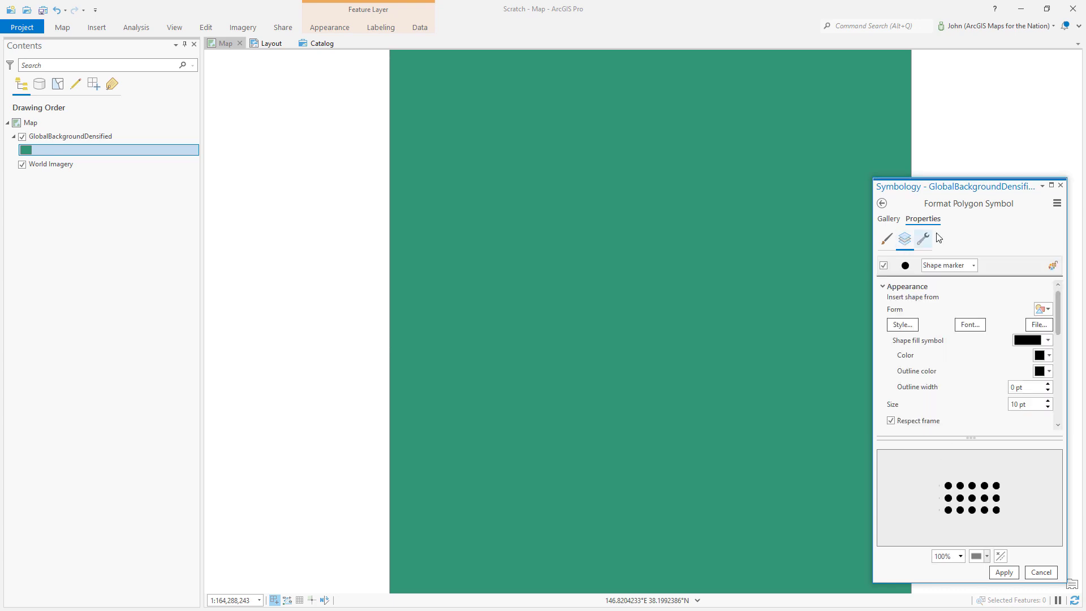
- Use the AdventuresInMappingQR.svg file as the marker shape
left_click_drag(944, 177, 959, 67)
left_click(1039, 214)
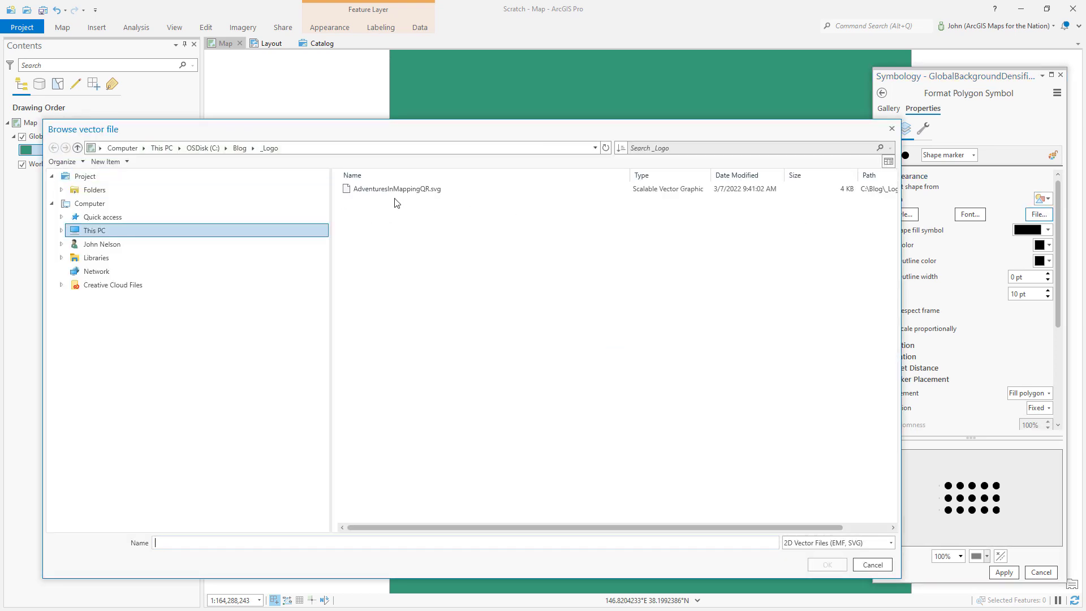
left_click(382, 190)
left_click(829, 564)
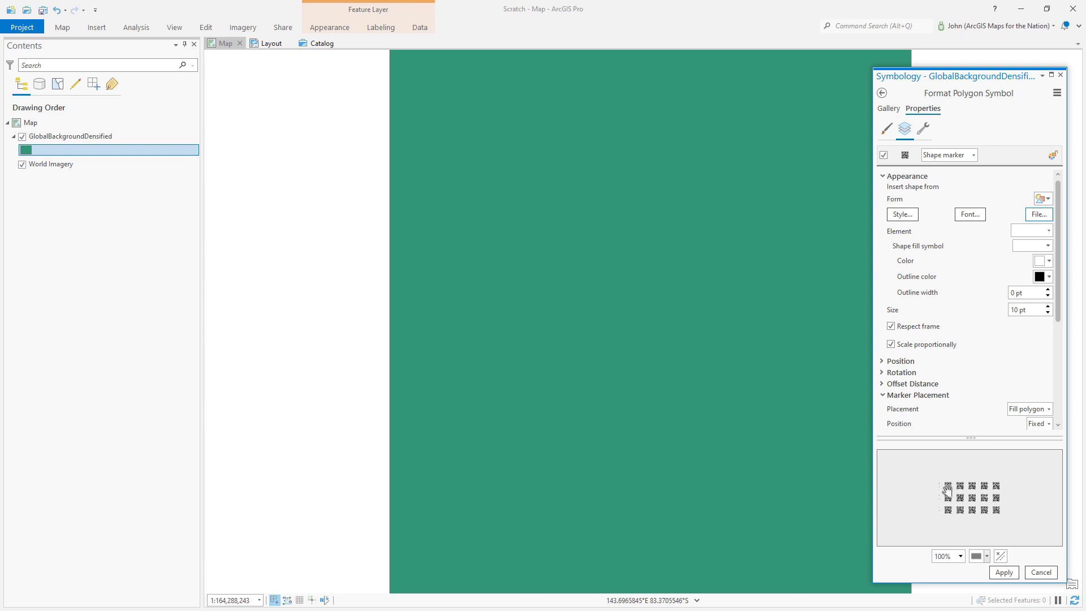
- Set marker size to 36 pt and turn off Respect frame and Scale proportionally
left_click(1032, 310)
type("36")
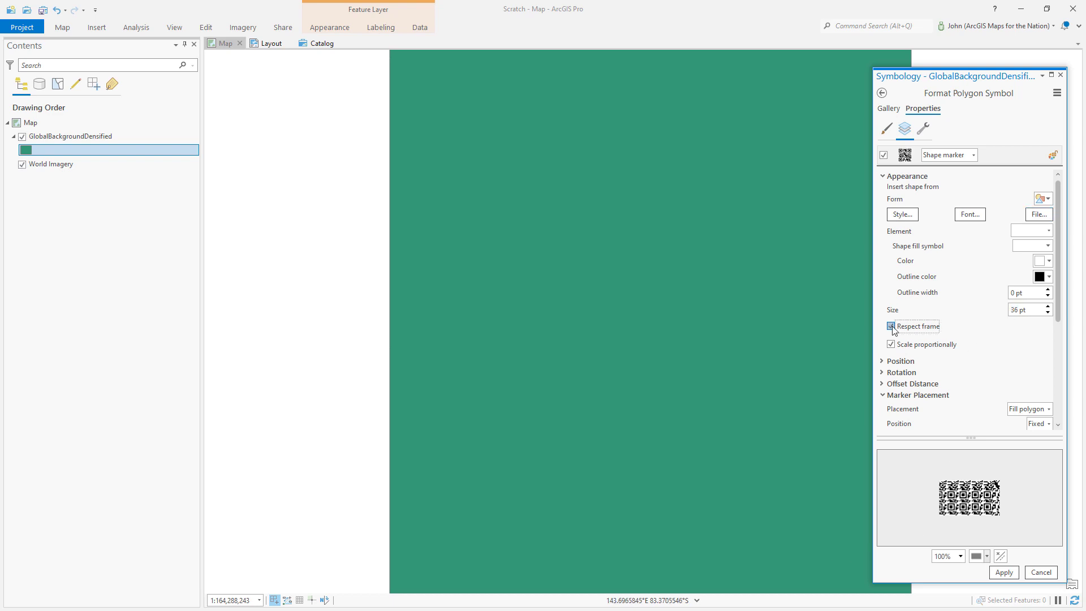
left_click(891, 326)
left_click(891, 344)
left_click_drag(1059, 315, 1043, 406)
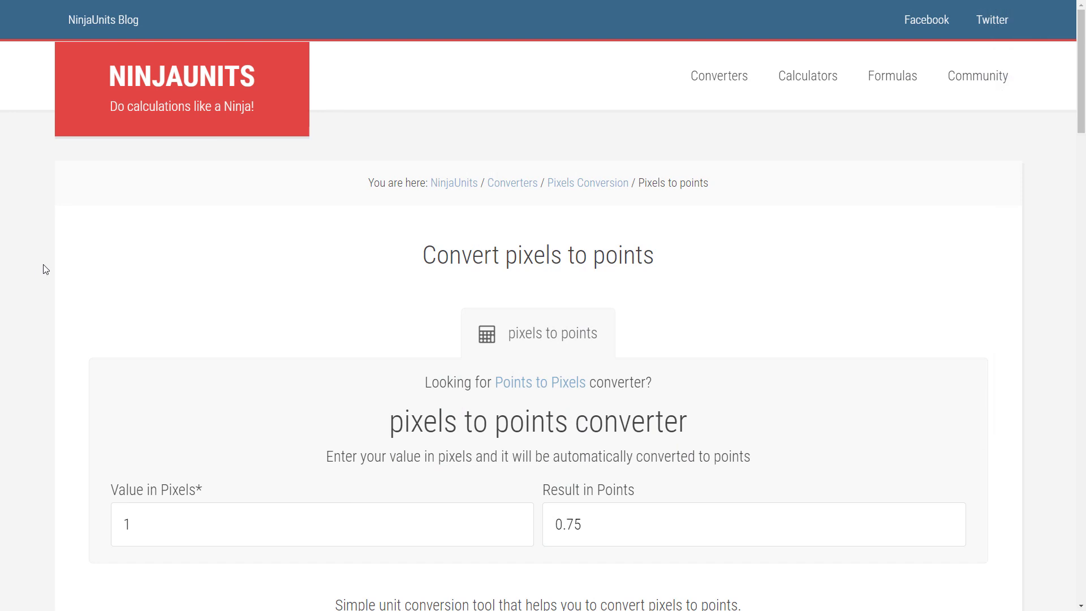
- Convert 256 pixels to points in NinjaUnits, copy the 192 result, and return to ArcGIS Pro
scroll(45, 269, "down", 4)
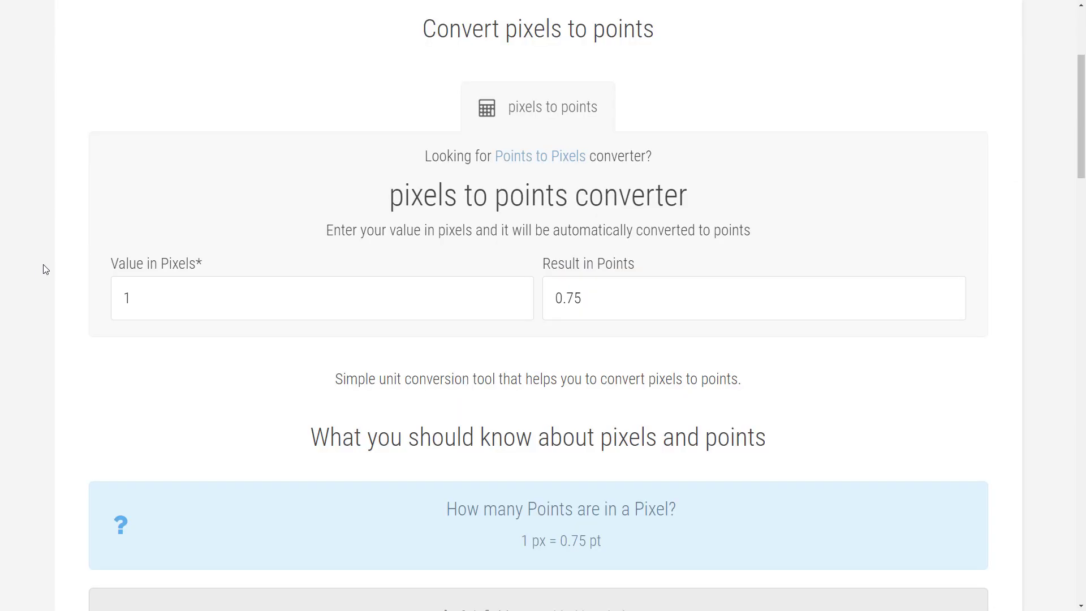
double_click(160, 297)
type("256")
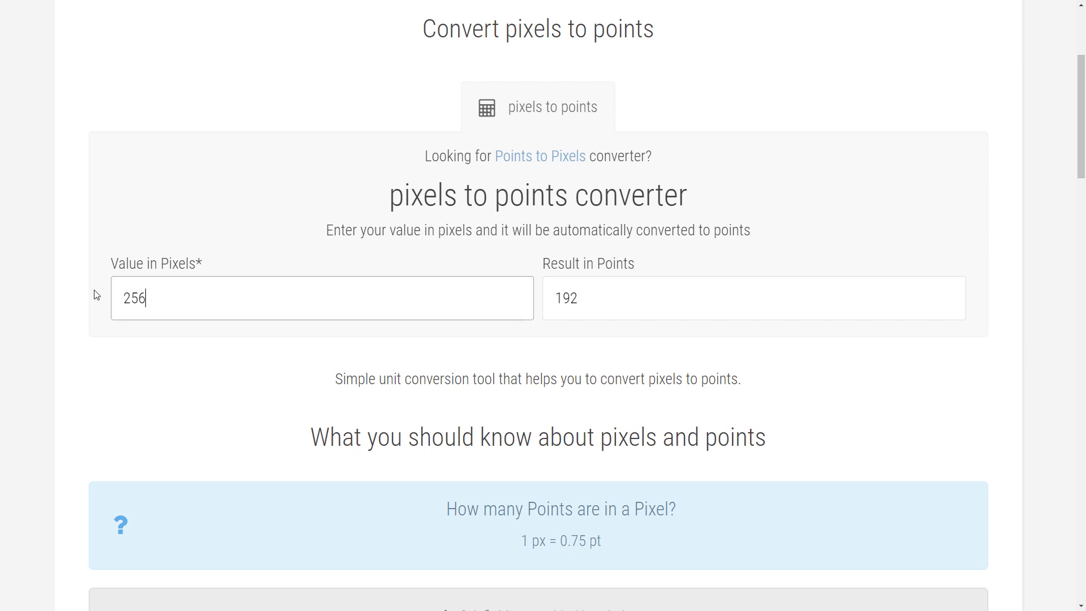
key("Tab")
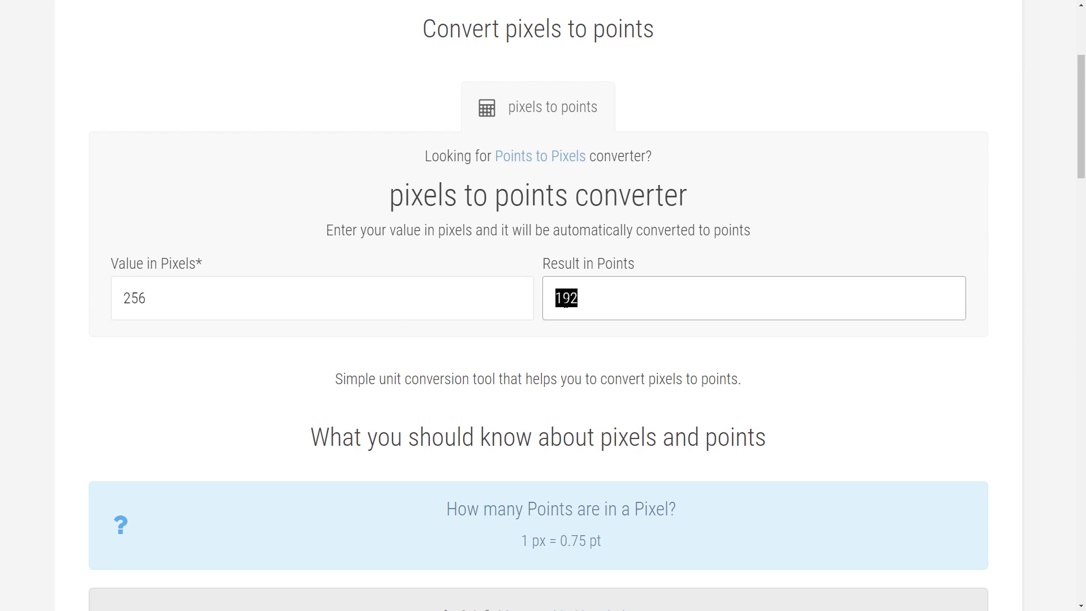
right_click(565, 302)
left_click(582, 310)
key("alt+Tab")
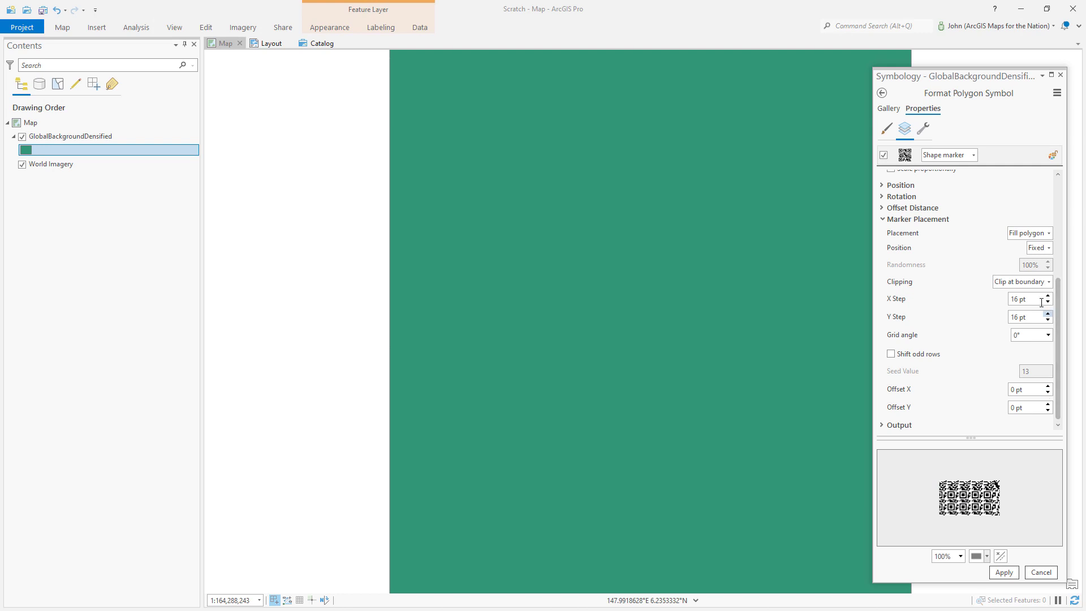
- Set the marker X Step and Y Step to 192 pt and apply the symbol
left_click_drag(1034, 299, 1000, 323)
key("ctrl+v")
key("ctrl+v")
left_click(1038, 298)
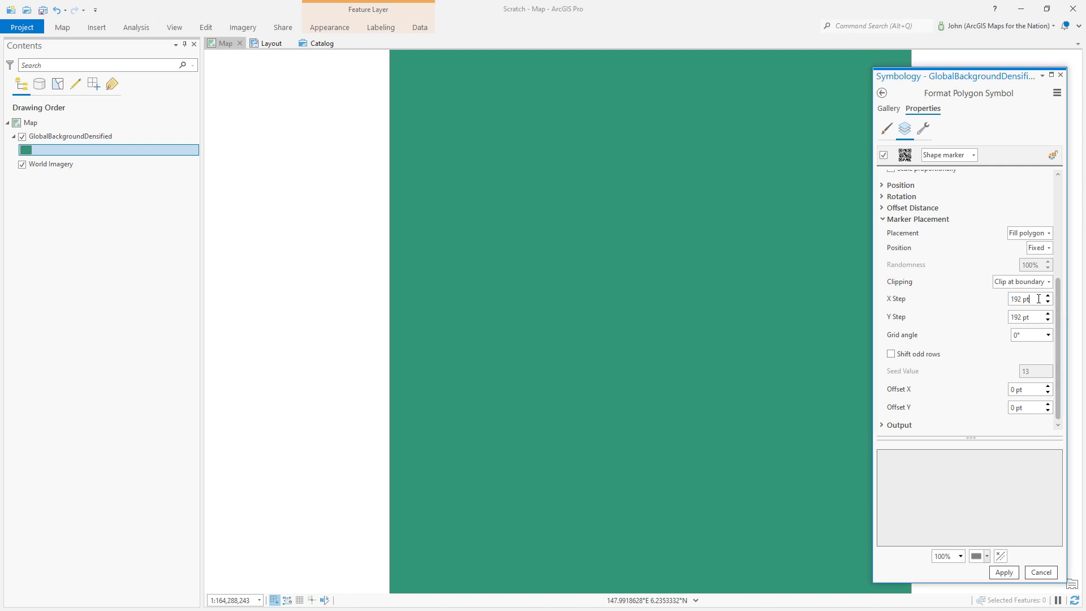
left_click(1003, 571)
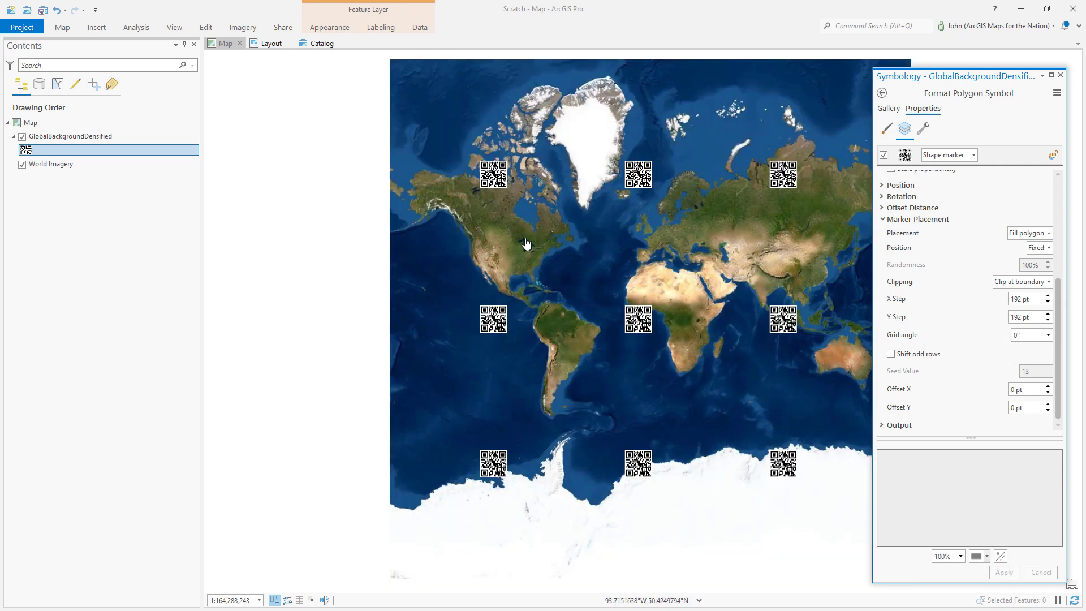
- Pan and zoom the map to inspect the tiled QR code grid
left_click_drag(526, 254, 379, 234)
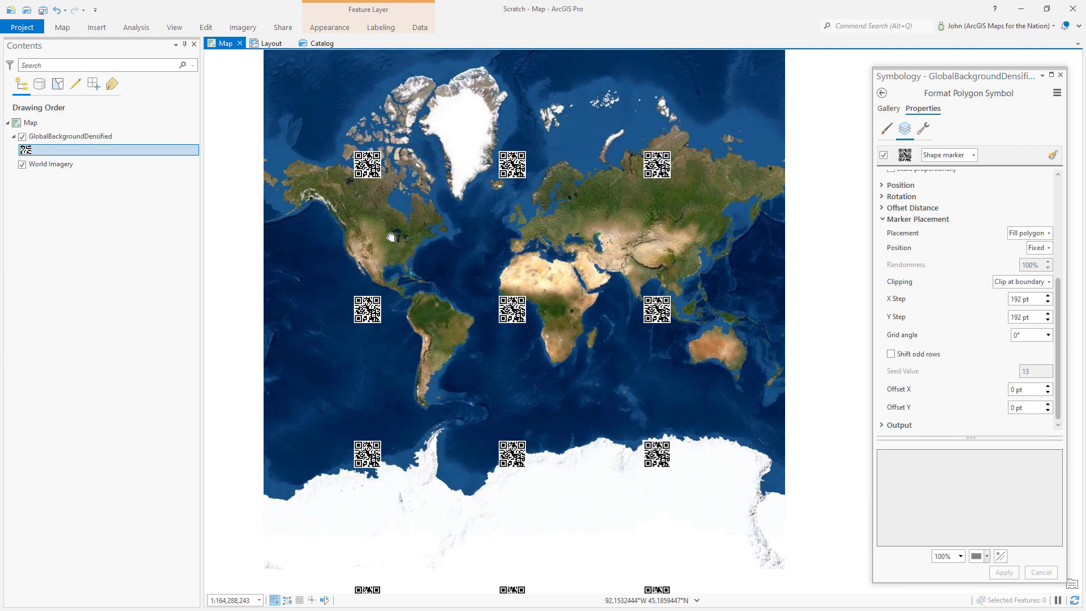
scroll(525, 307, "up", 4)
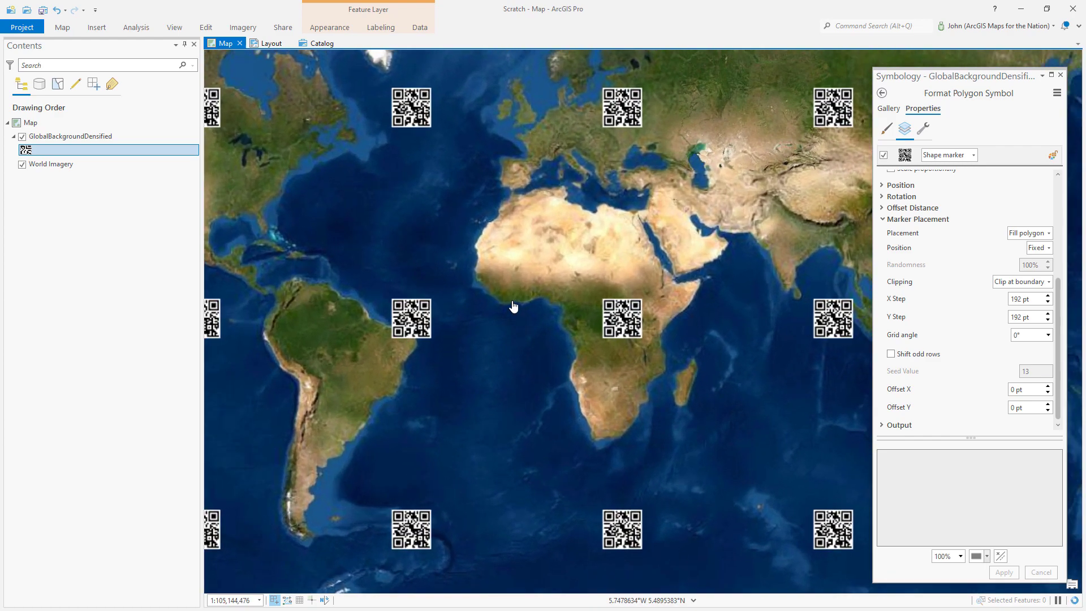
scroll(501, 306, "up", 2)
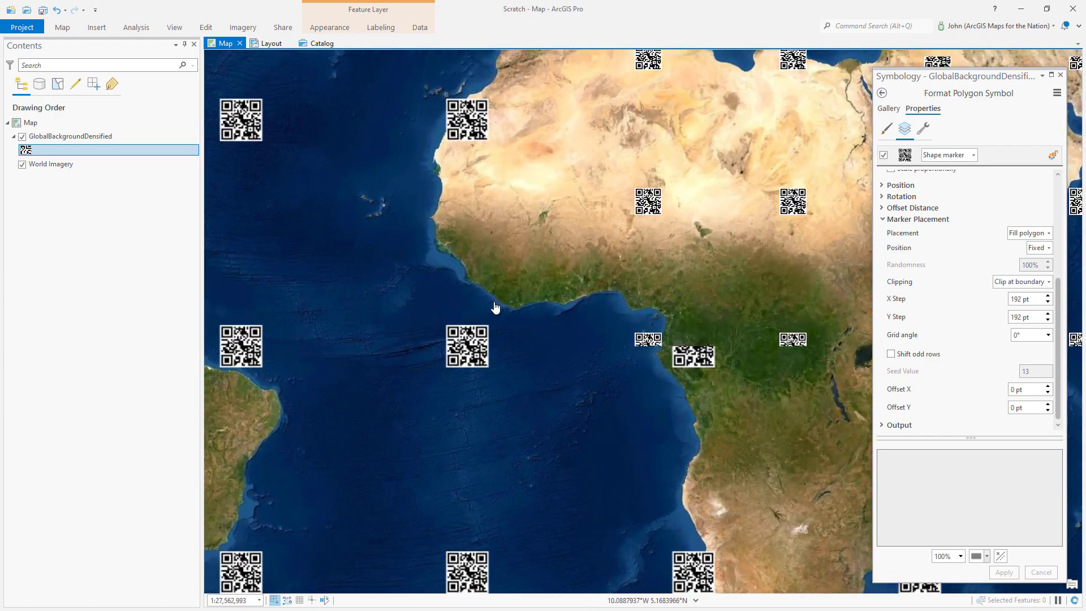
scroll(518, 310, "up", 2)
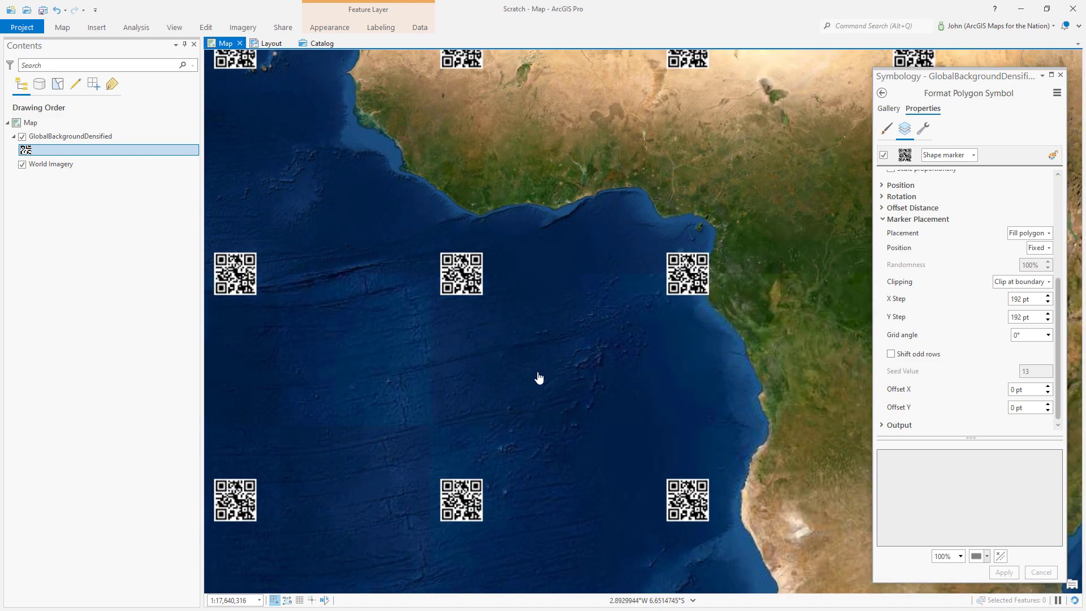
scroll(519, 310, "down", 2)
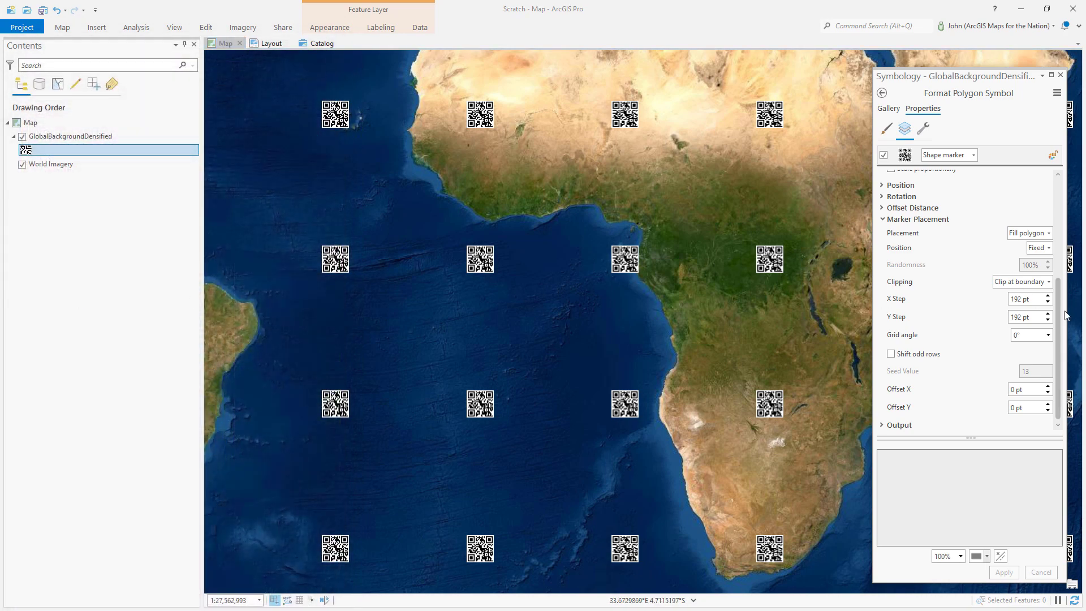
scroll(1057, 307, "up", 5)
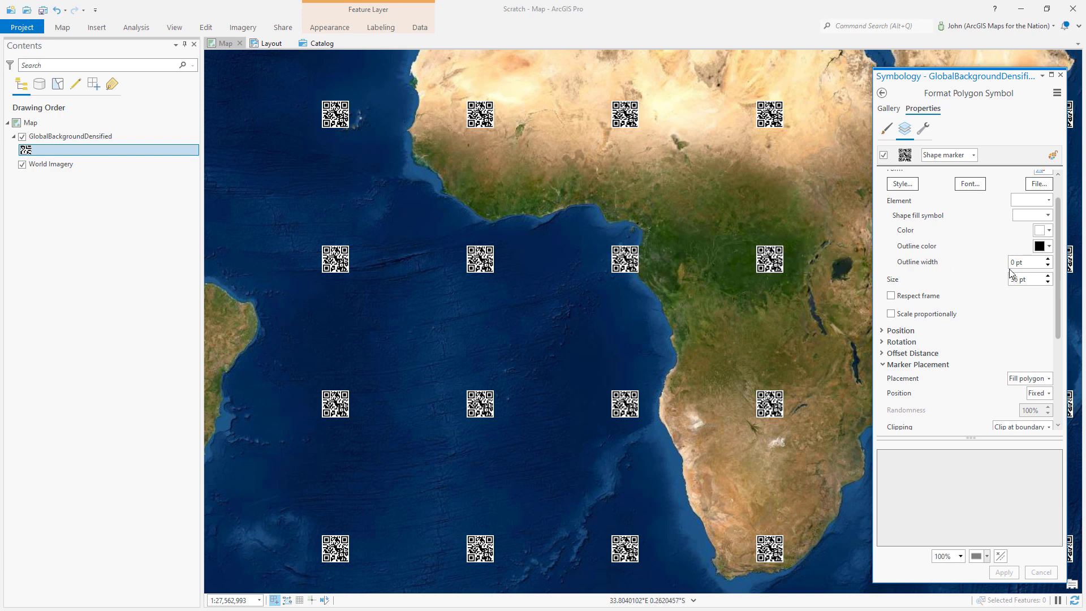
left_click_drag(1057, 296, 1069, 347)
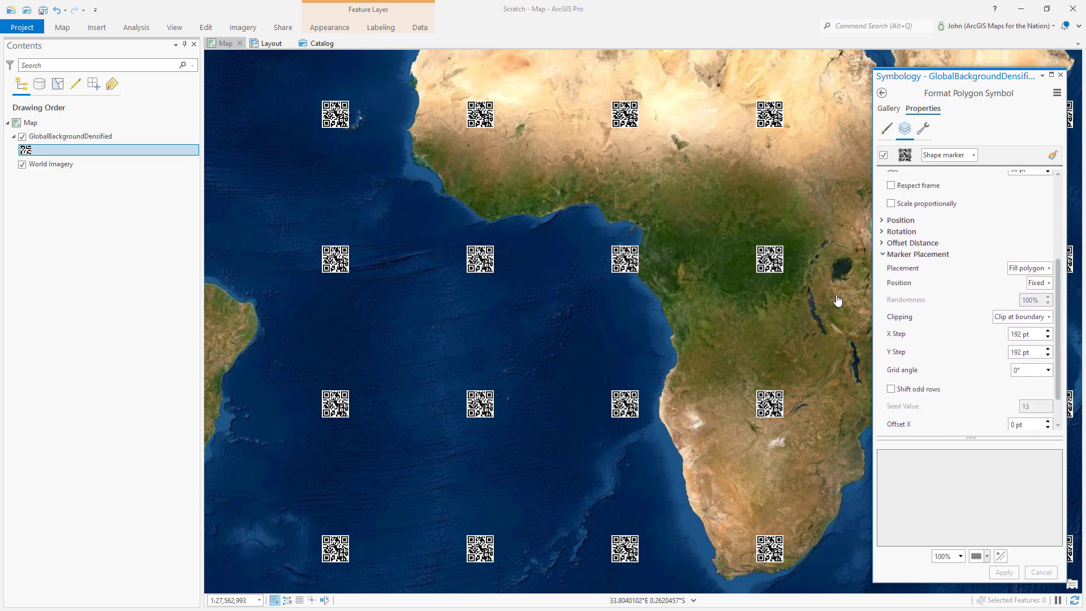
scroll(1032, 270, "up", 5)
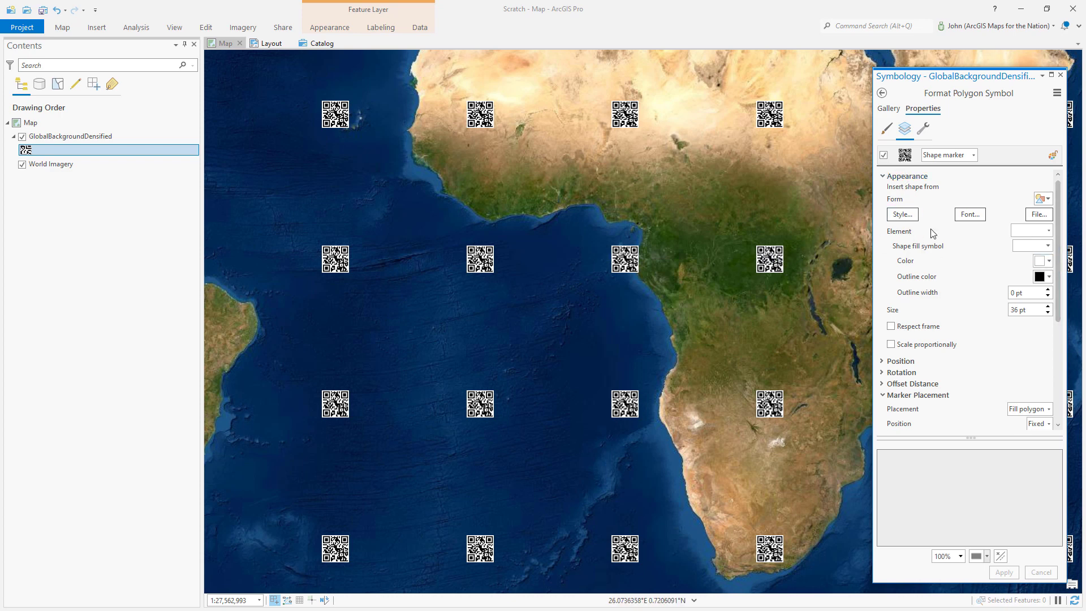
left_click(1039, 265)
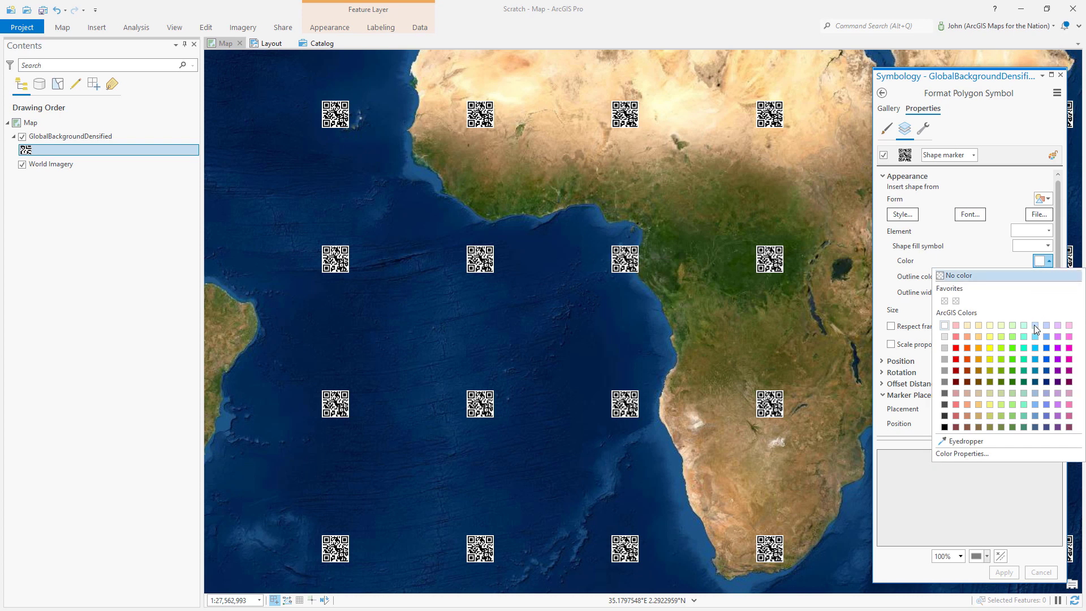
left_click(1027, 354)
left_click(1003, 572)
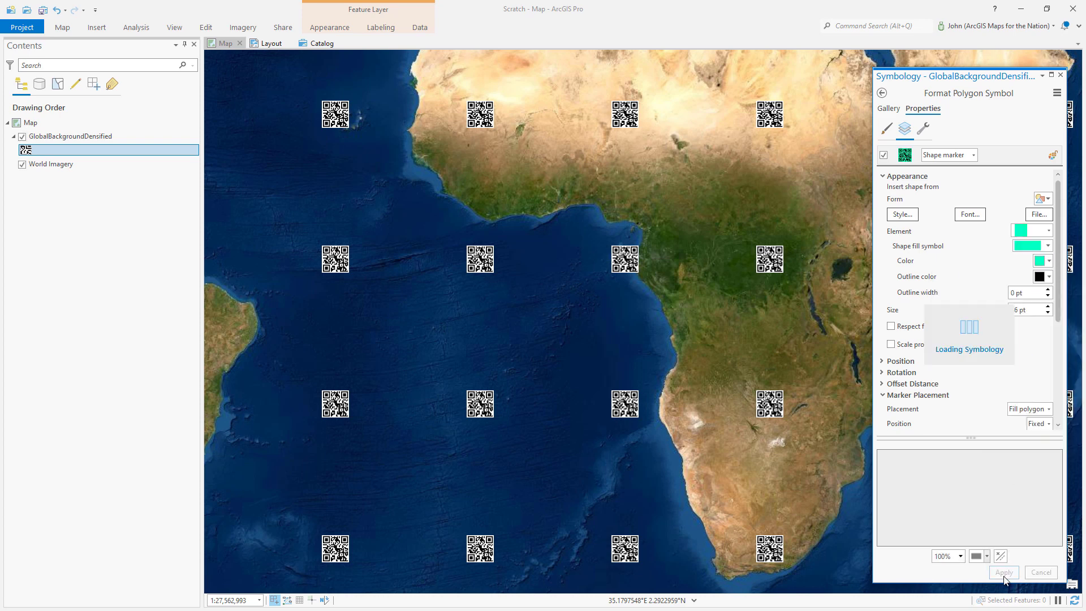
left_click(1040, 261)
left_click(944, 326)
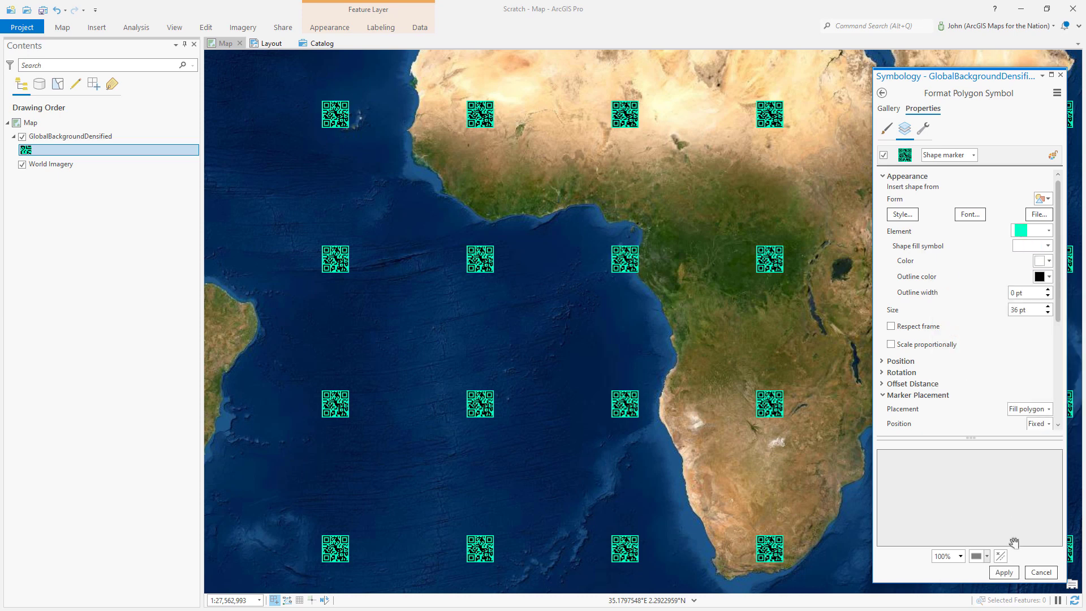
left_click(1003, 572)
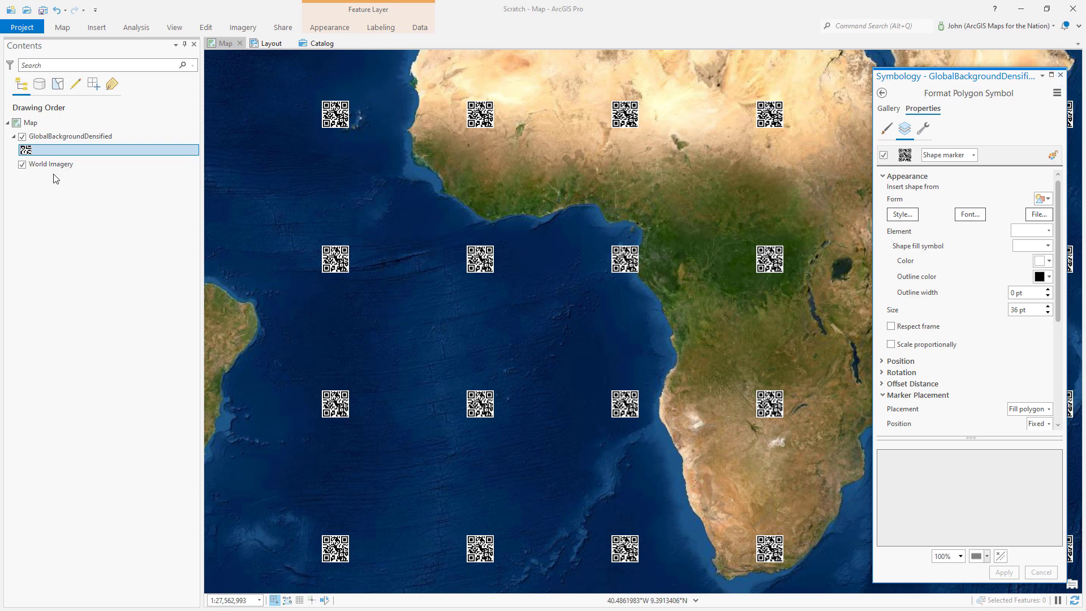
- Remove the World Imagery layer, close Symbology, and bring up the Web Layer sharing options
left_click(21, 165)
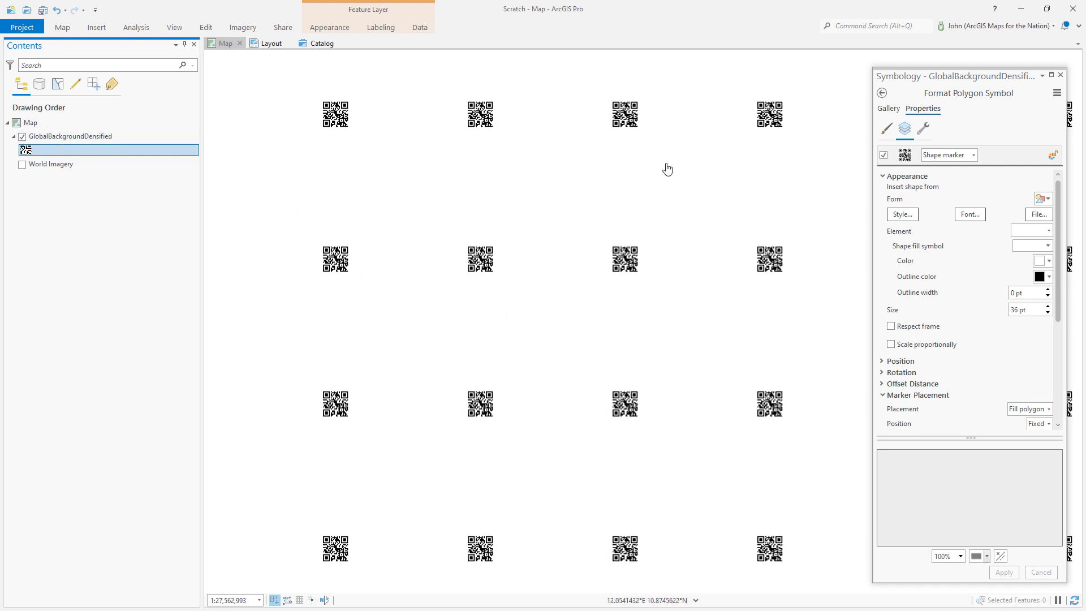
left_click(1061, 78)
left_click(122, 164)
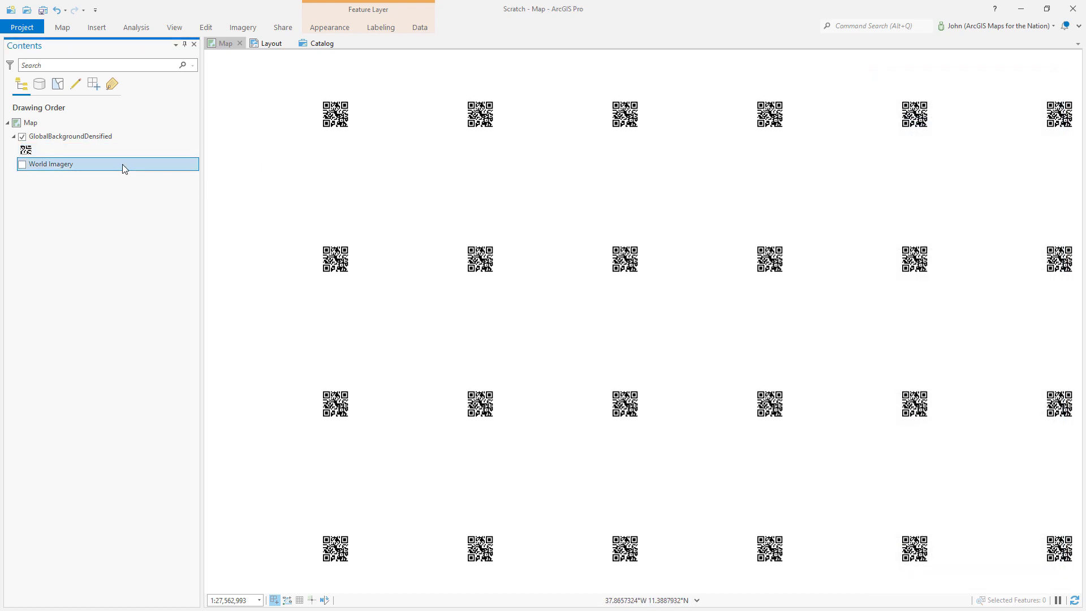
right_click(122, 164)
left_click(131, 164)
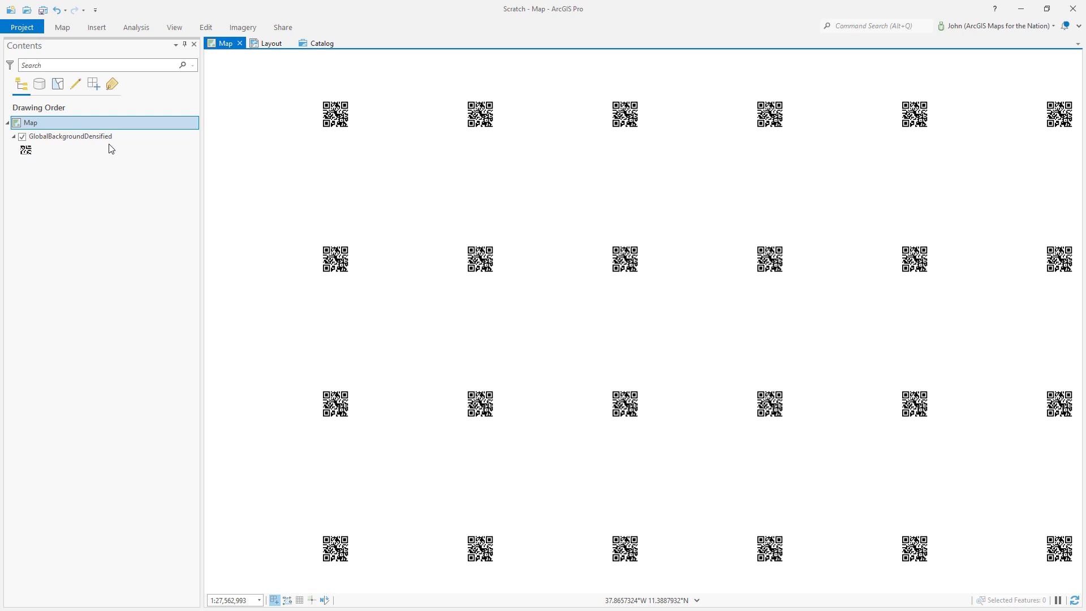
left_click(282, 29)
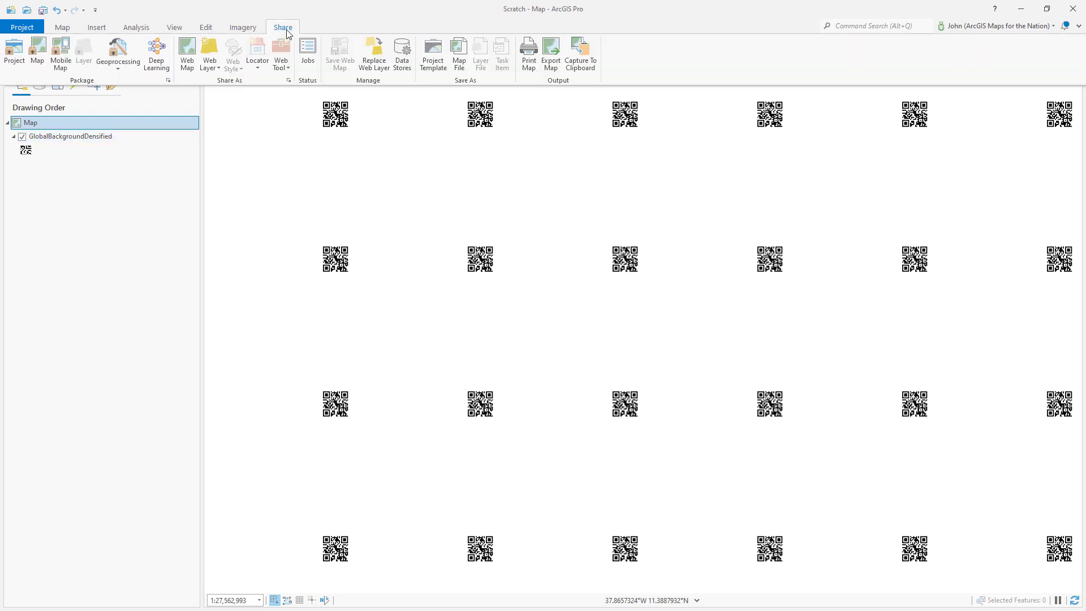
left_click(211, 63)
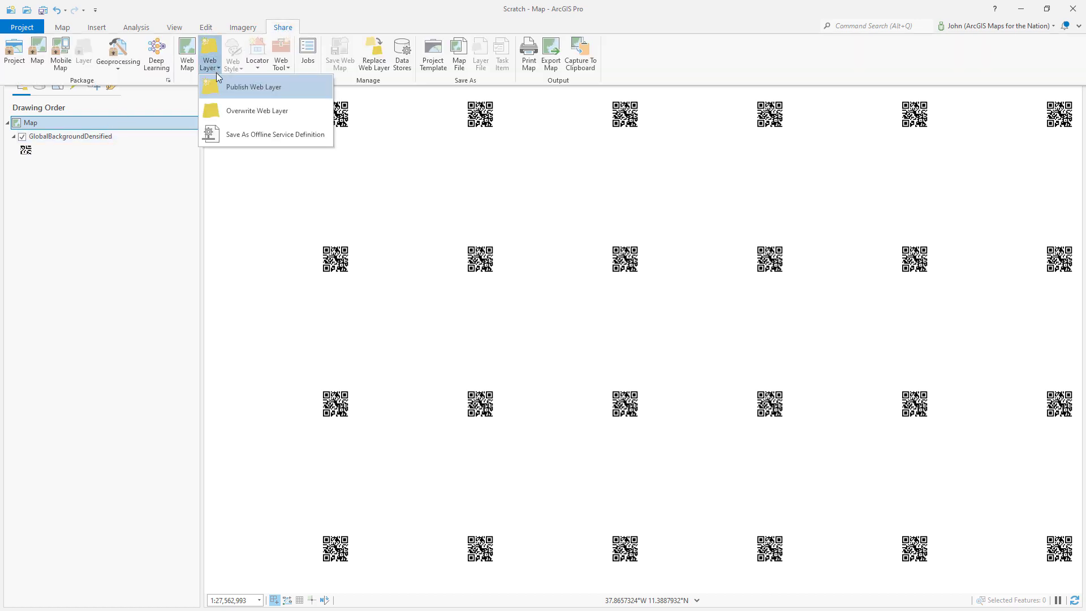
- Define a Vector Tile web layer named QRCode, summary QRCode, tag QR, and view Configuration
left_click(231, 87)
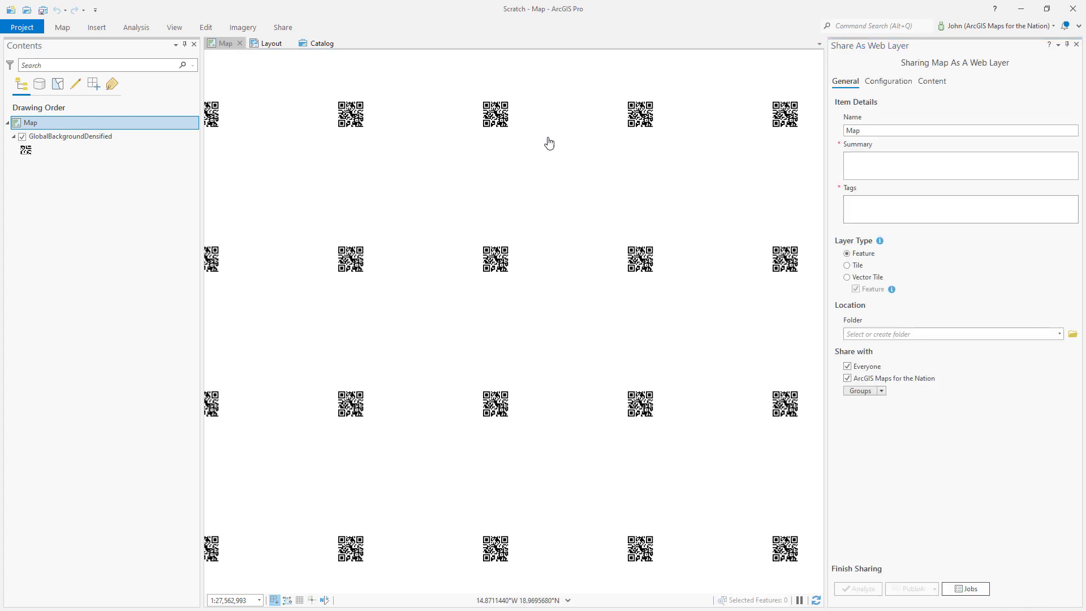
left_click(846, 277)
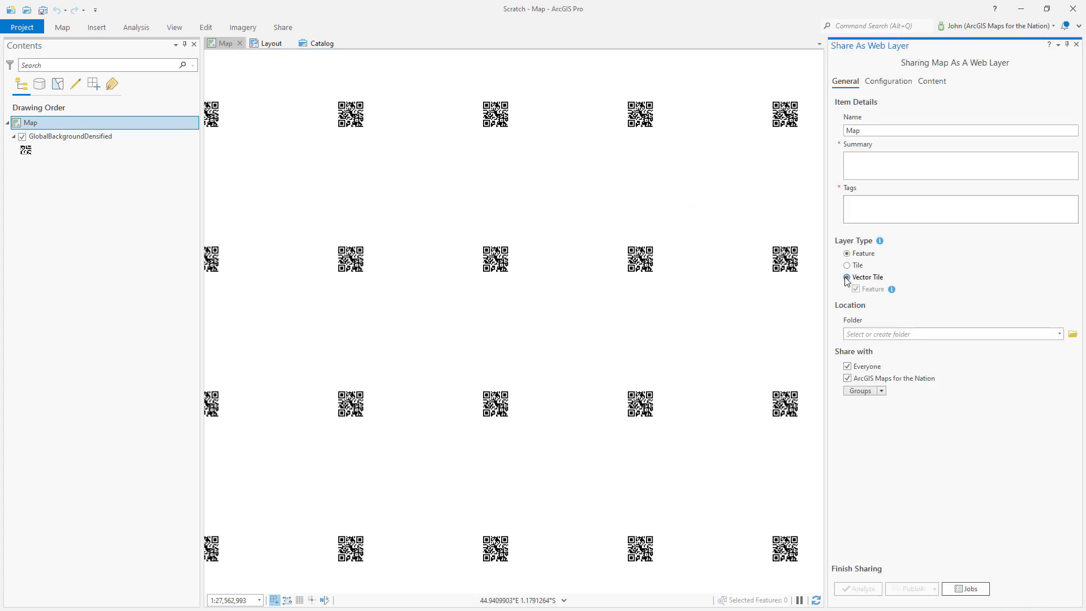
double_click(864, 131)
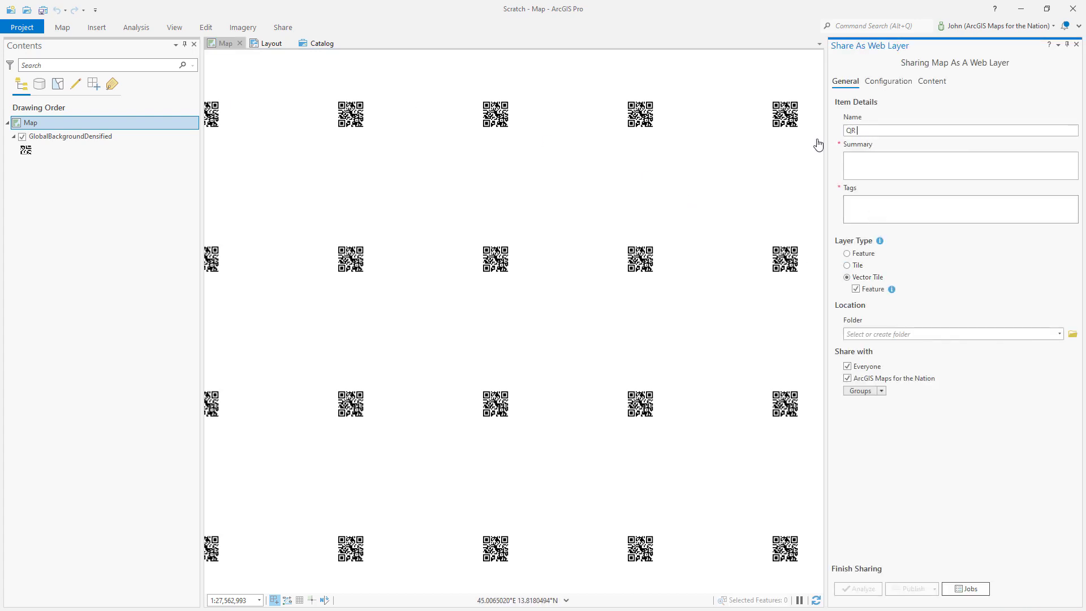
type("de")
key("Tab")
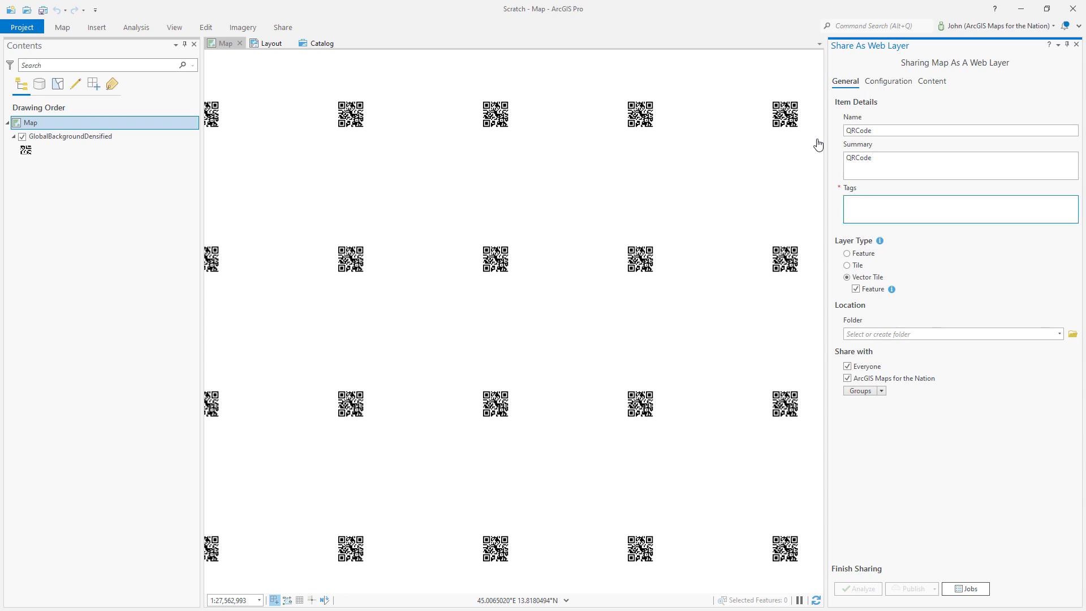
type("QR")
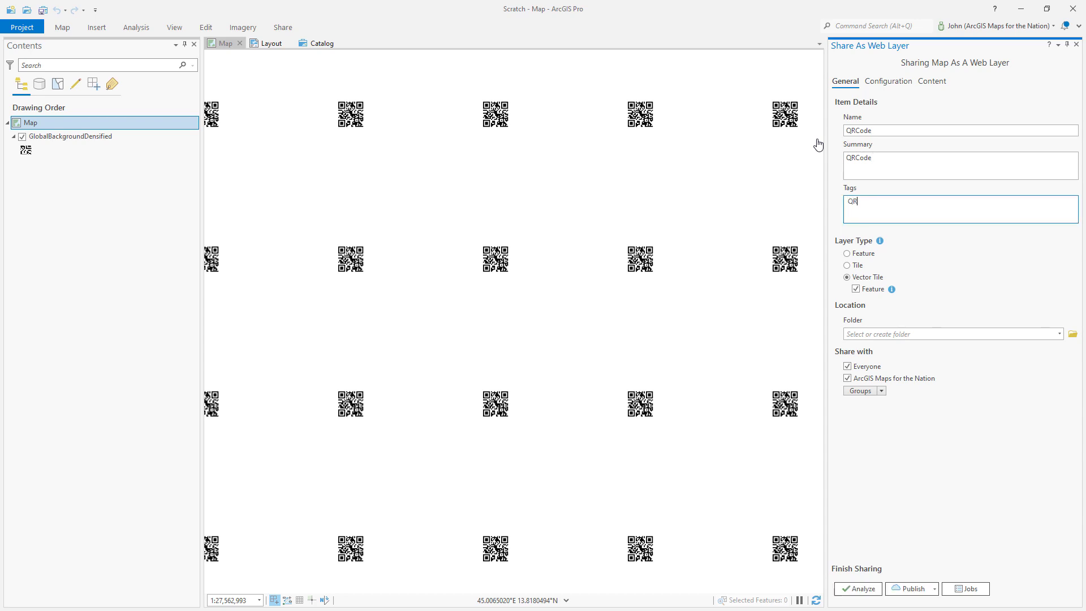
left_click(888, 82)
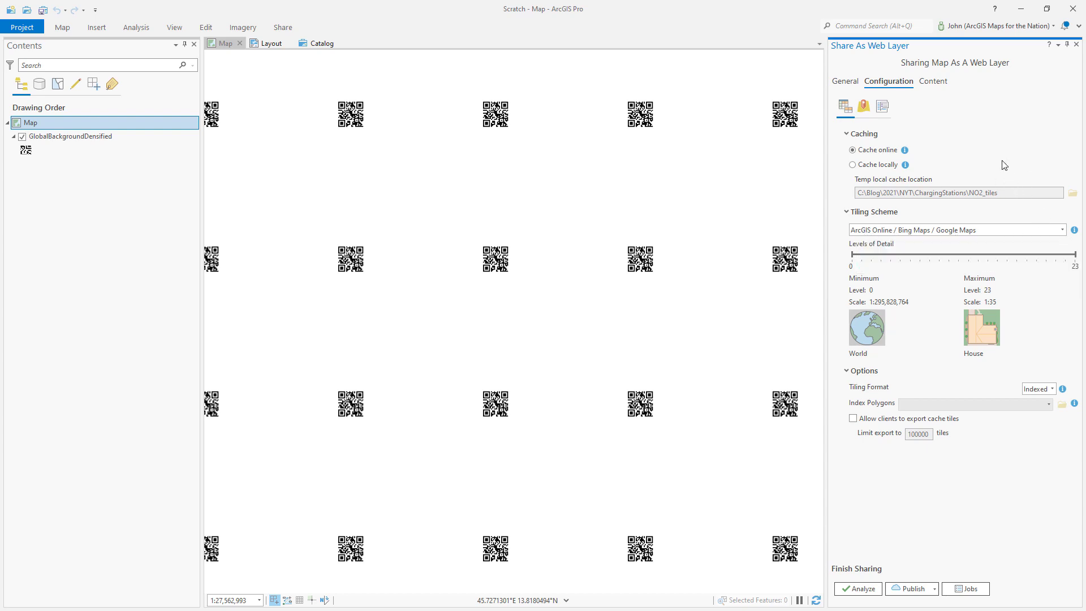
- Analyze the QRCode vector tile layer for errors, then publish it
left_click(858, 588)
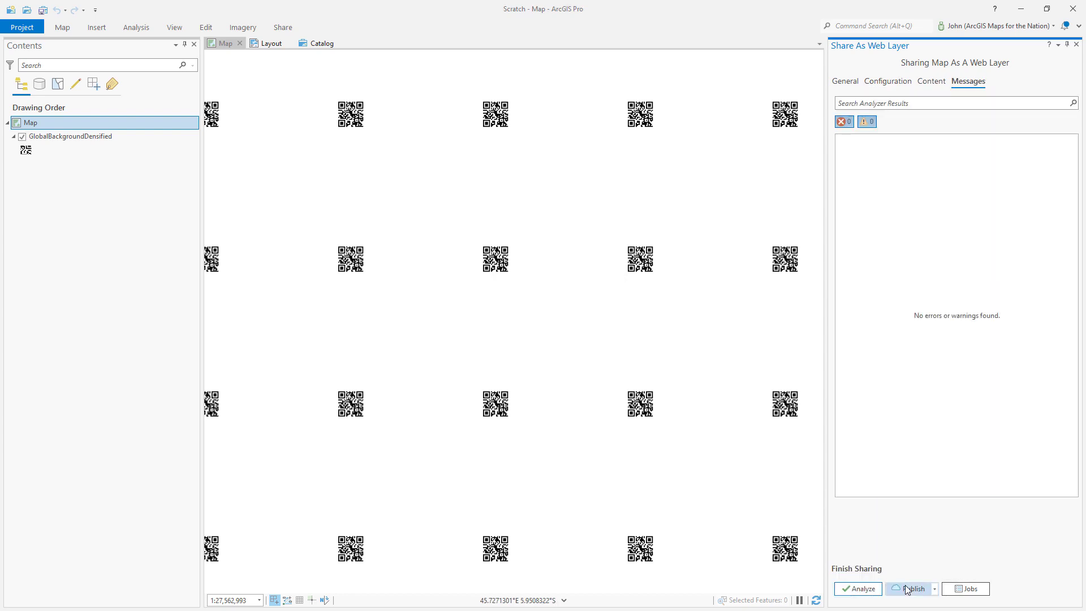
left_click(905, 589)
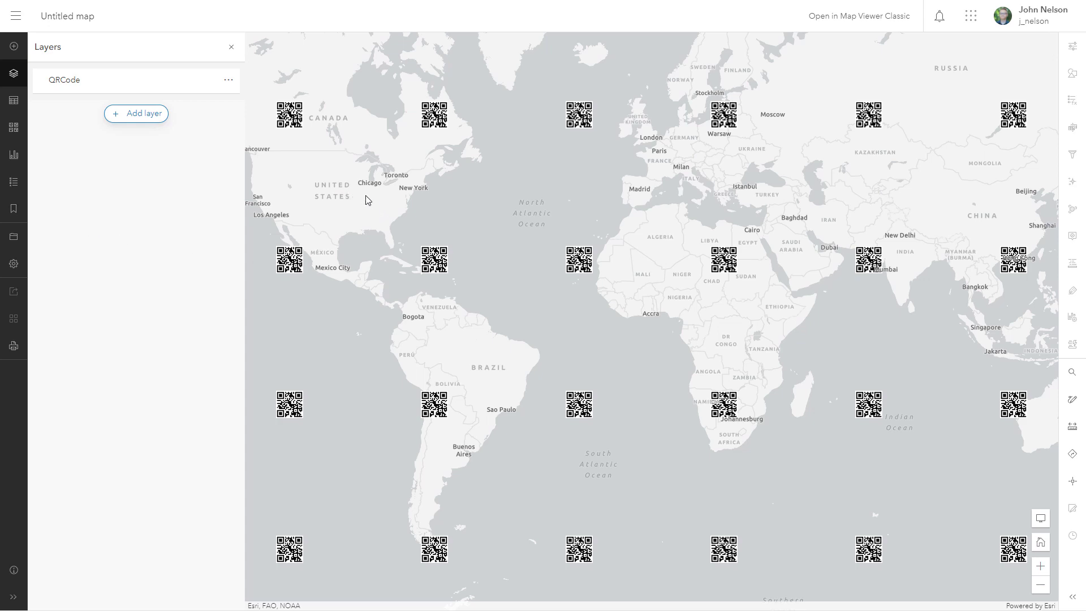
left_click_drag(502, 212, 489, 233)
scroll(418, 294, "up", 3)
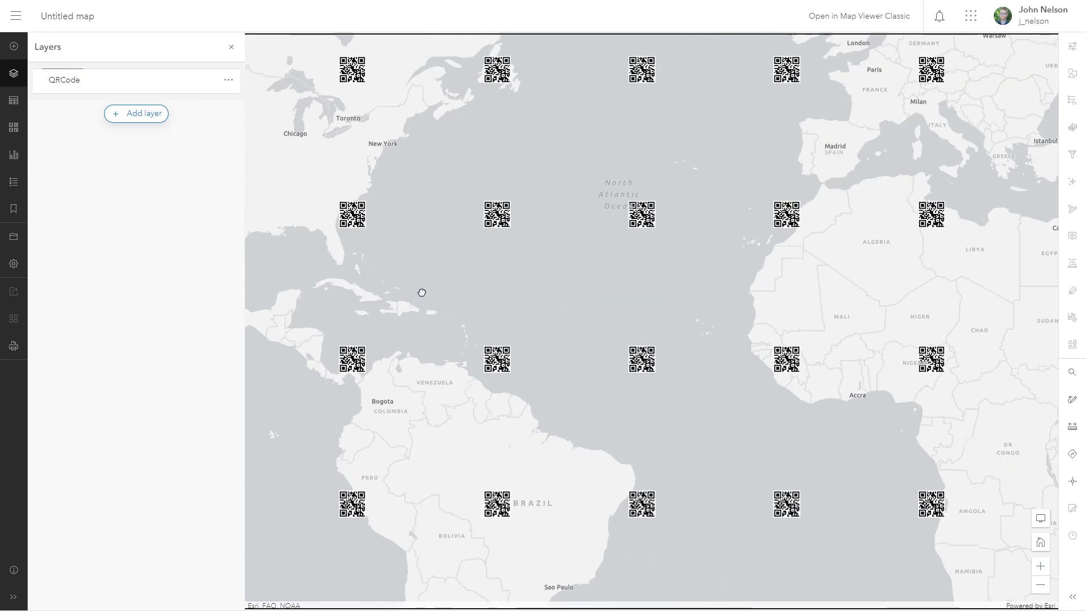
scroll(478, 307, "down", 3)
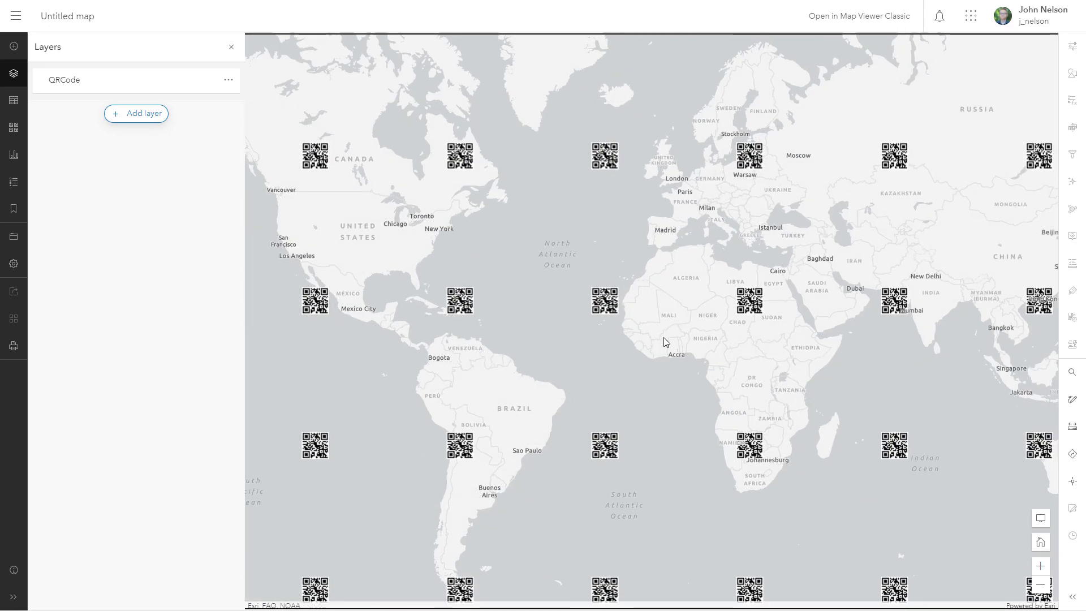
scroll(593, 281, "up", 3)
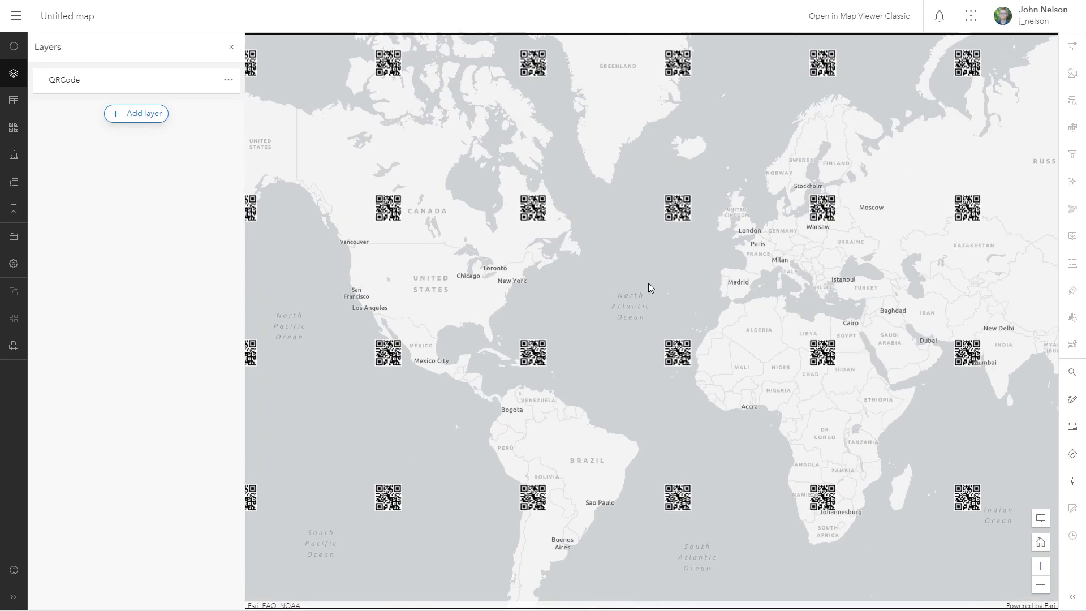
scroll(638, 296, "down", 2)
scroll(594, 308, "up", 3)
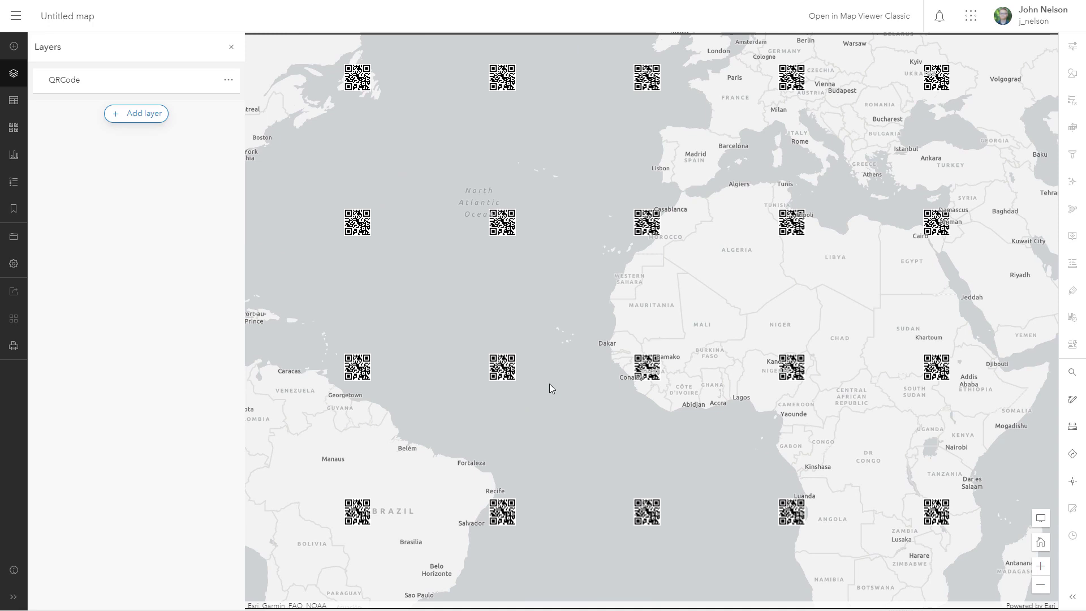
left_click_drag(525, 363, 485, 346)
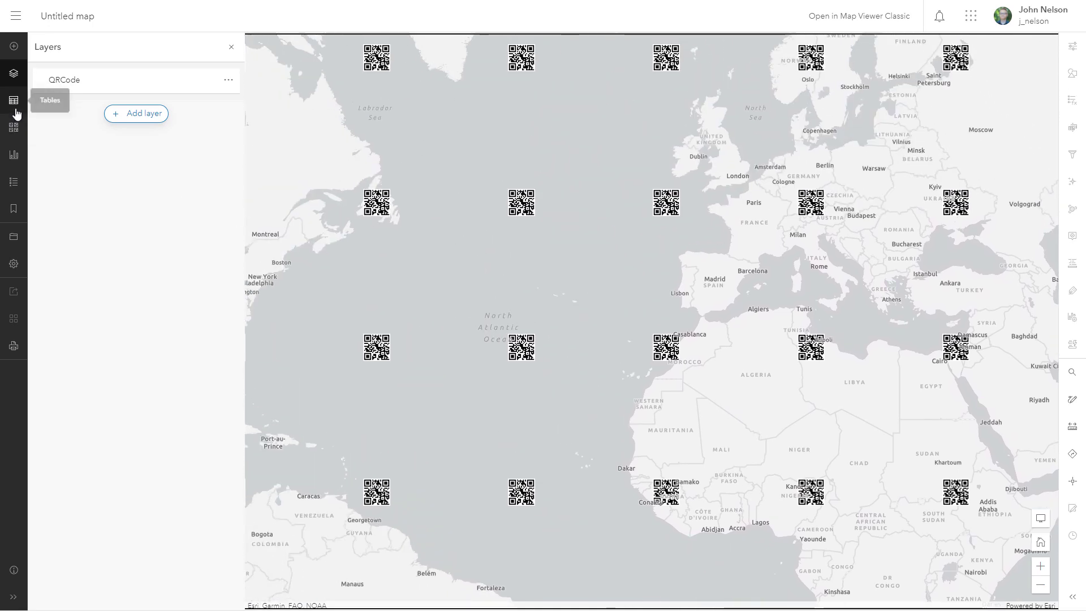
- Switch the basemap to Imagery and center the map on Atlantic Canada
left_click(15, 129)
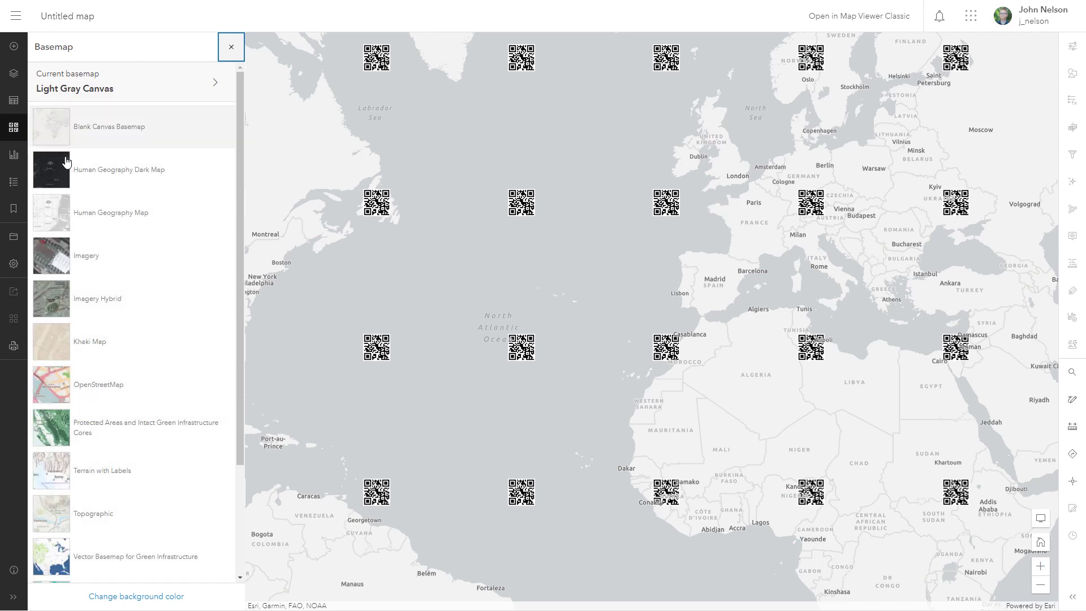
left_click(62, 257)
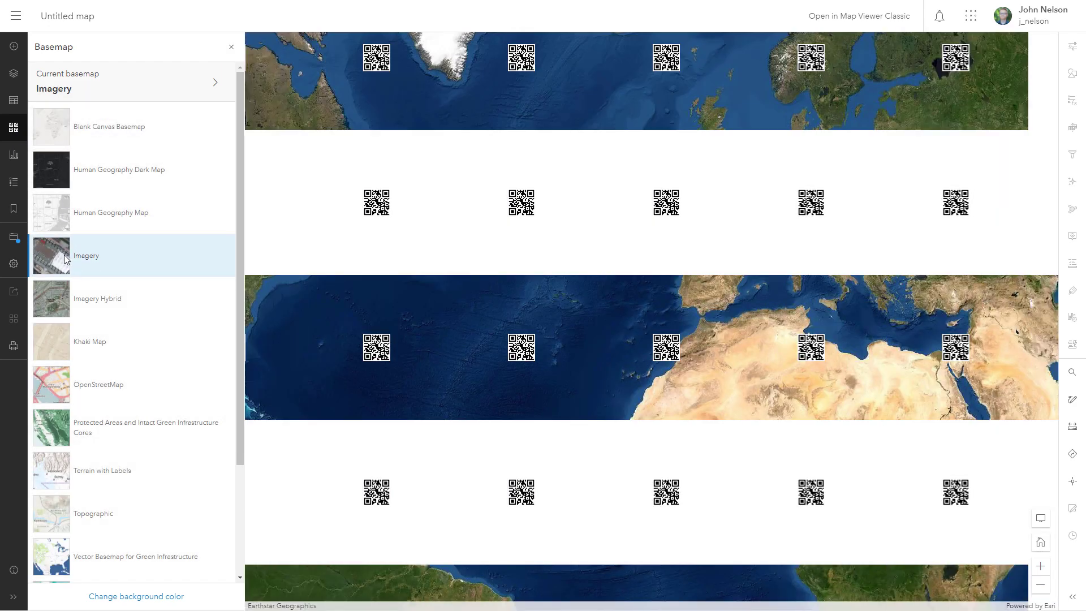
left_click(231, 48)
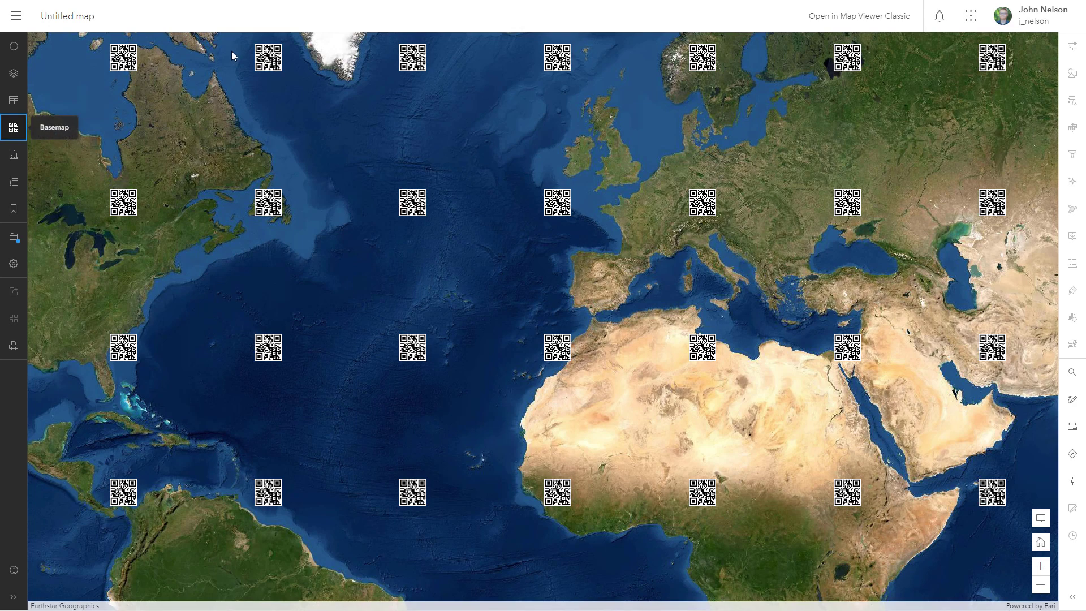
left_click_drag(413, 288, 491, 294)
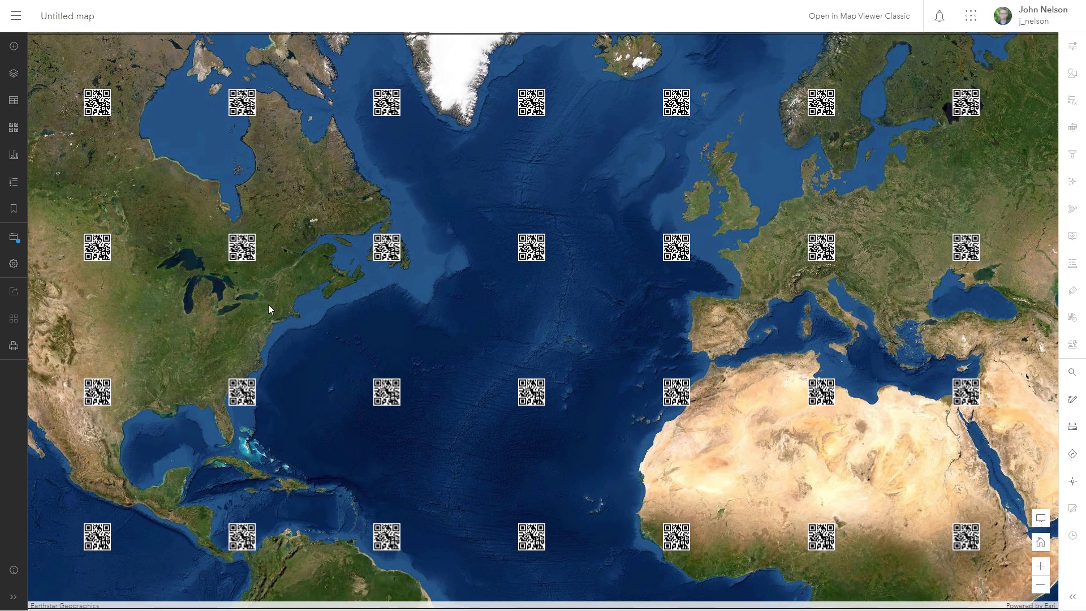
scroll(266, 316, "up", 2)
left_click_drag(261, 335, 312, 314)
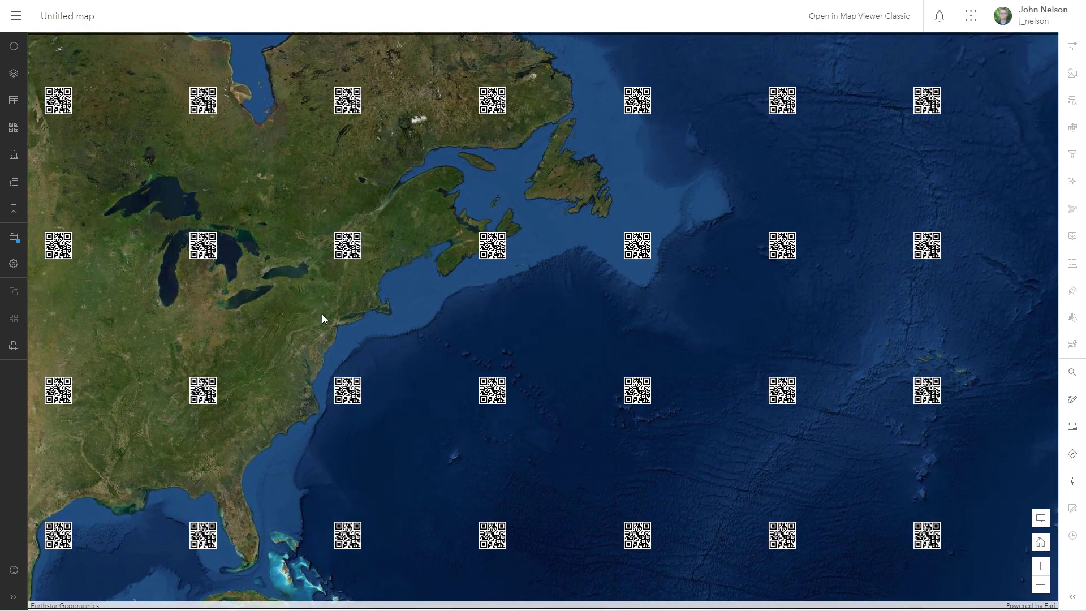